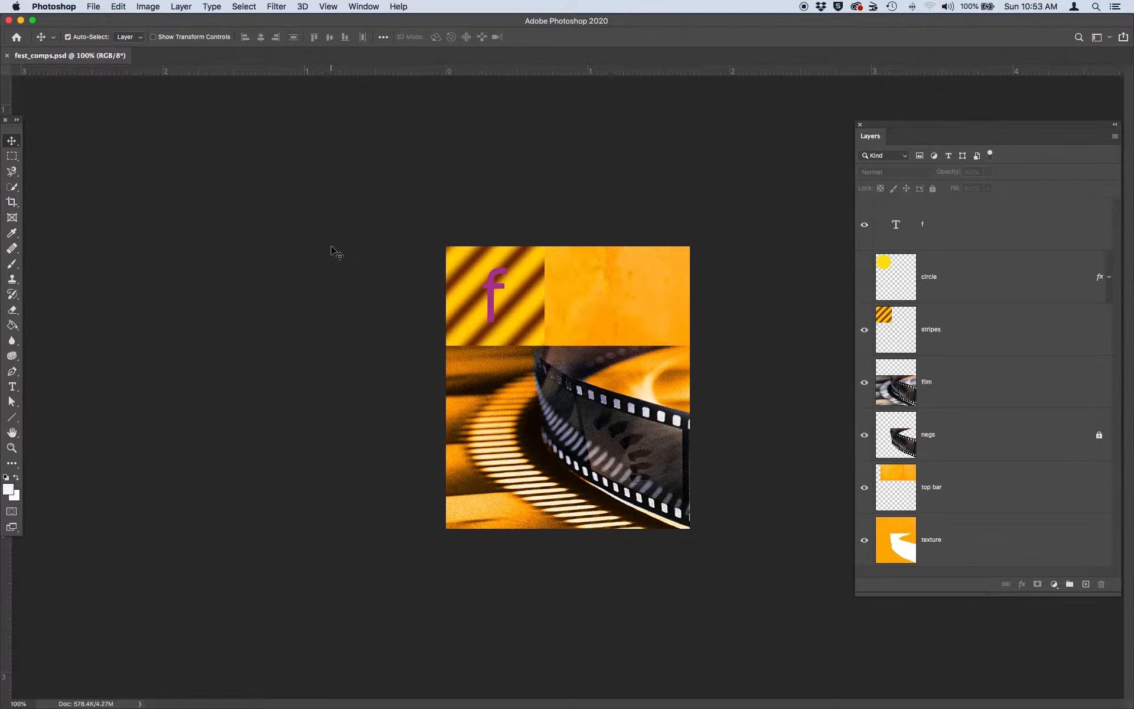
Step: Make the circle layer visible so the yellow disc sits behind the letter f
left_click(339, 253)
left_click_drag(910, 128, 886, 127)
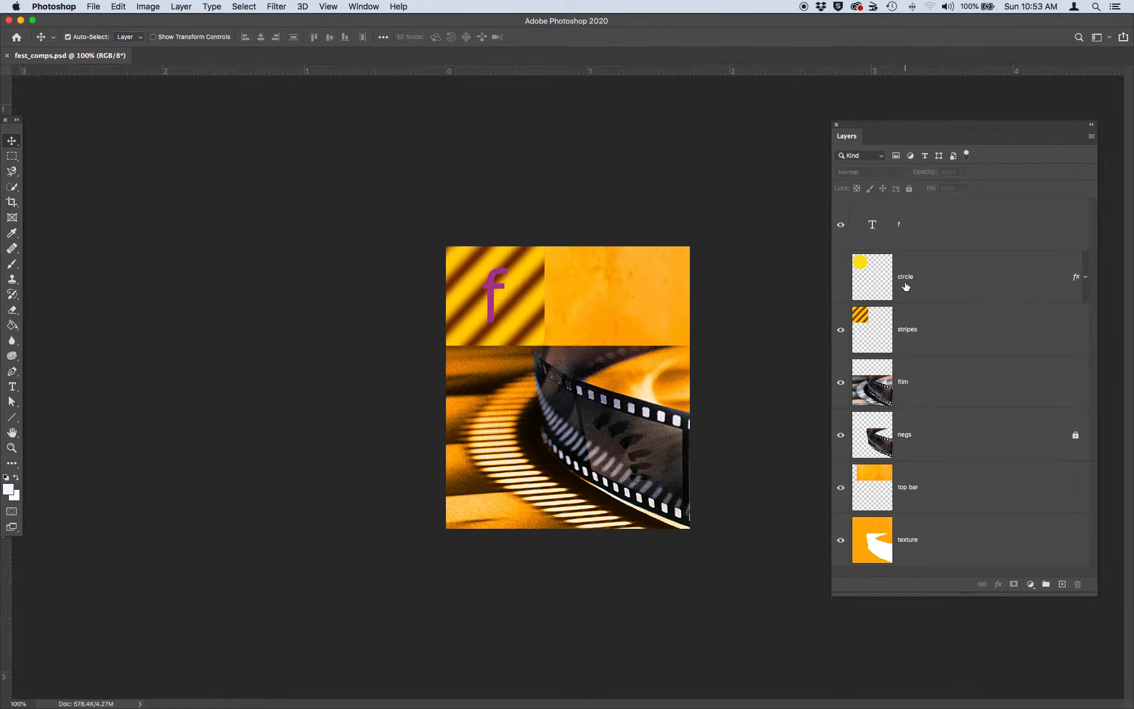
left_click(841, 279)
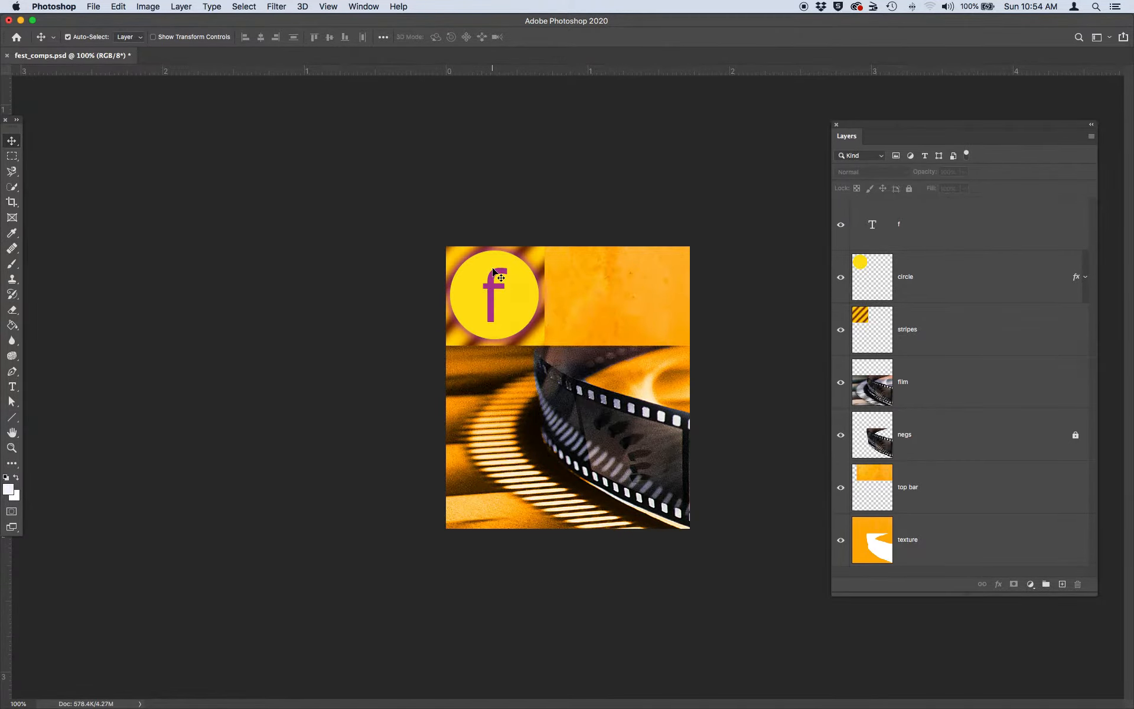
Step: Create a layer comp named "Visibility Design" with the comment "Circle layer made visible.", capturing visibility, position and appearance
left_click(365, 7)
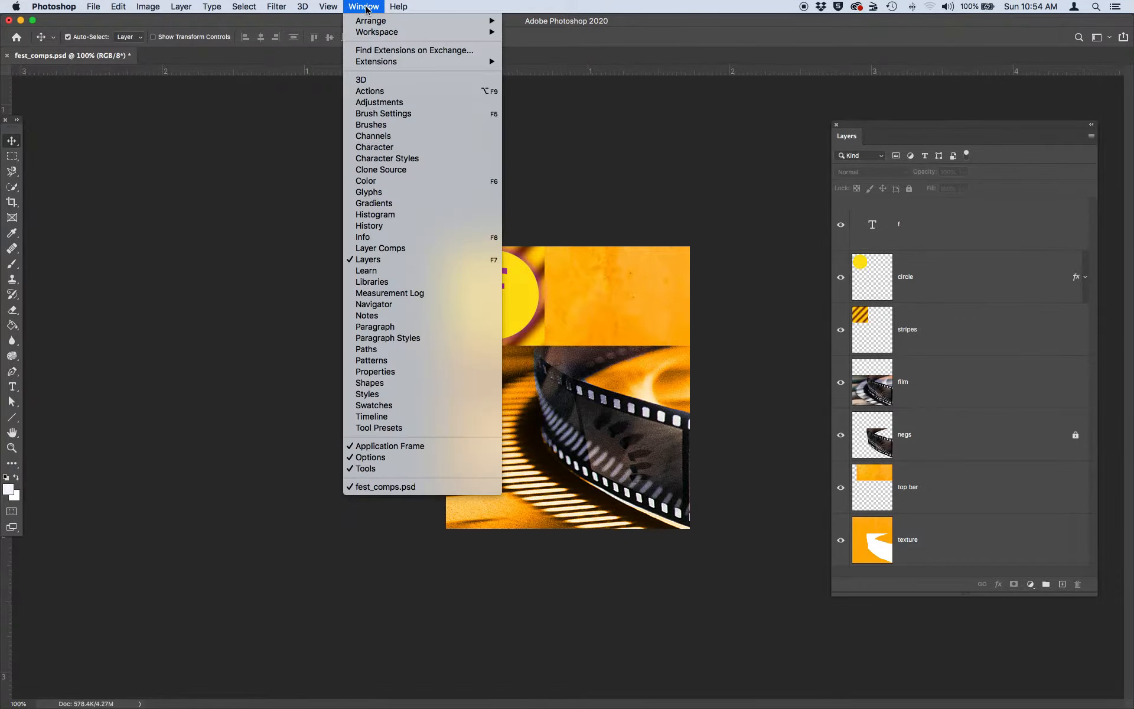
left_click(393, 248)
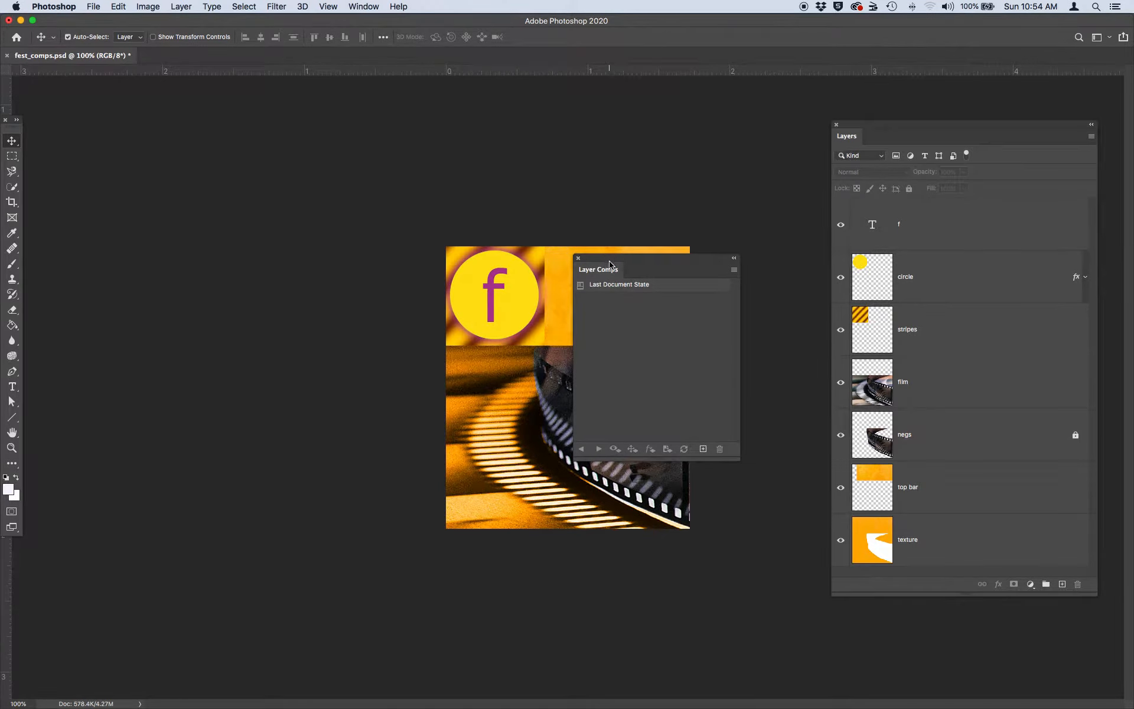
left_click_drag(614, 261, 755, 187)
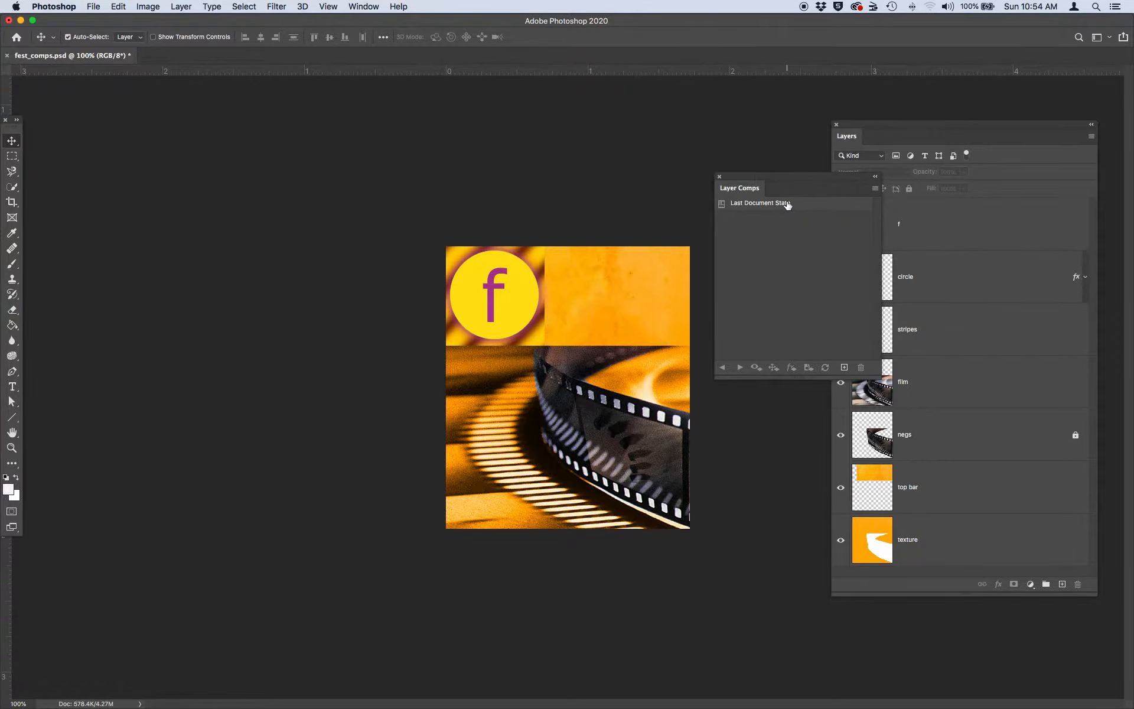
left_click(845, 368)
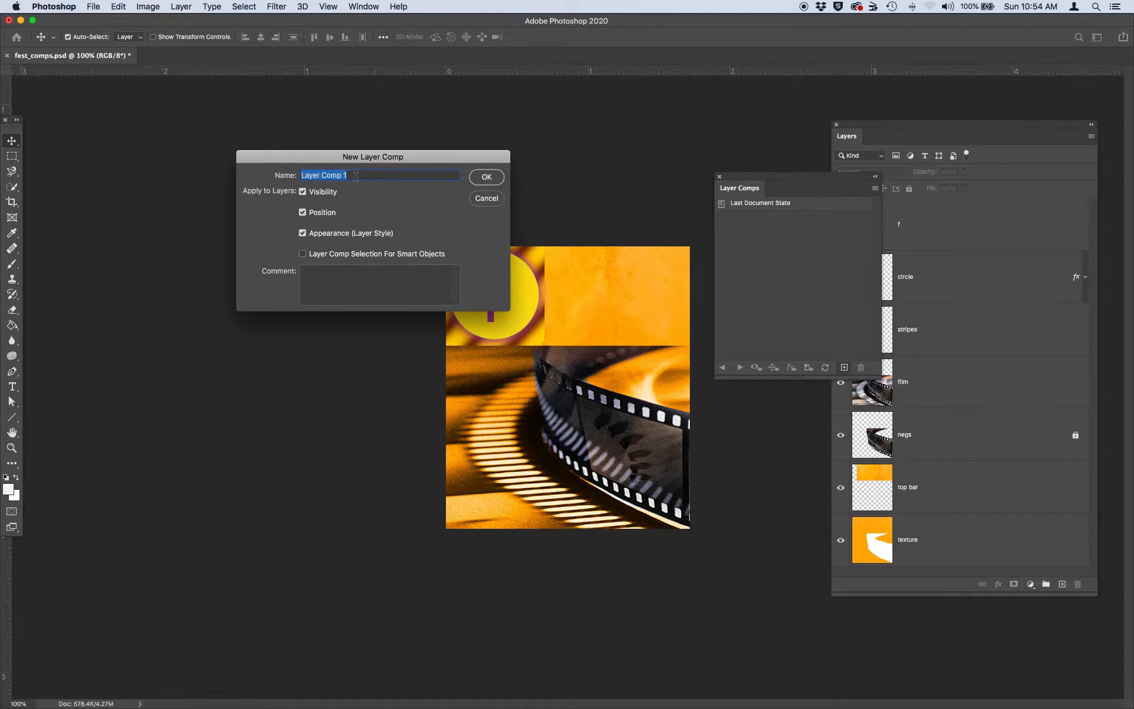
type("Visibility Design")
left_click(316, 274)
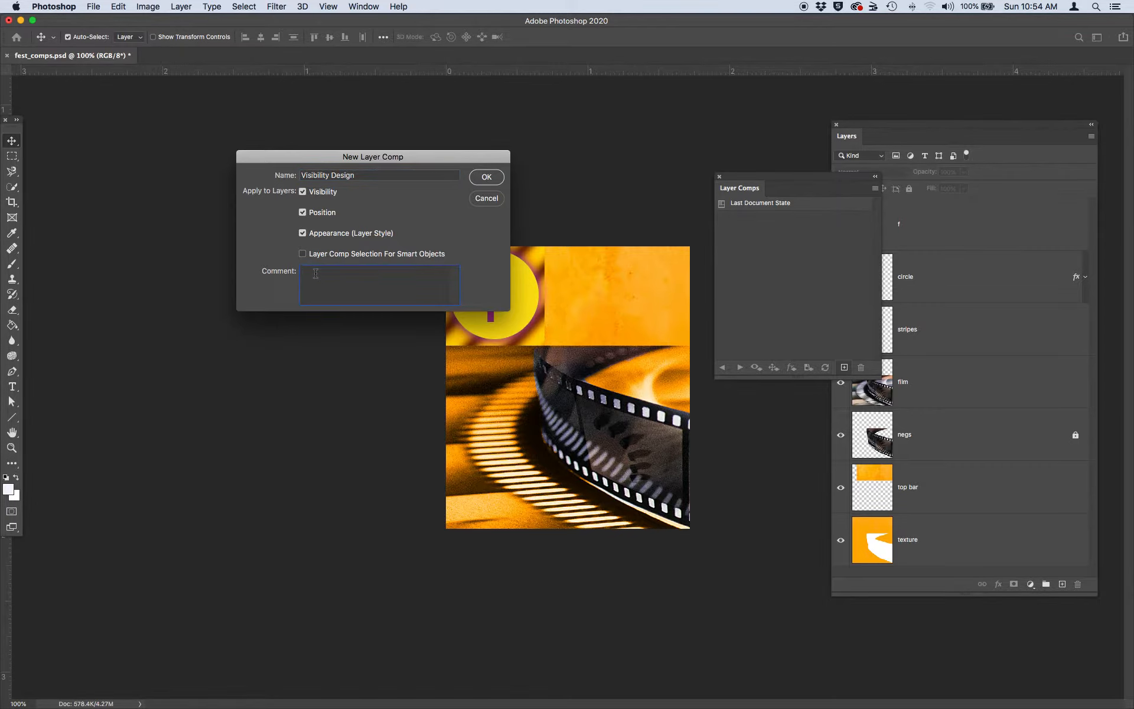
type("Circle layer made visible.")
type("s")
left_click(487, 178)
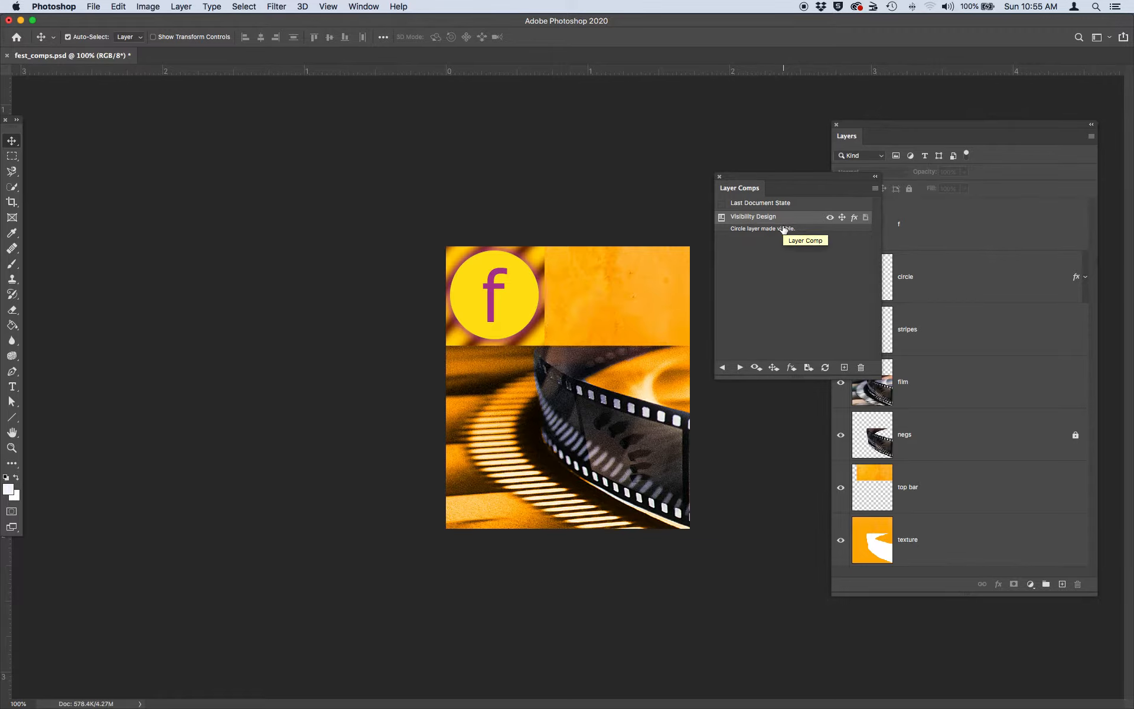
left_click_drag(749, 174, 685, 163)
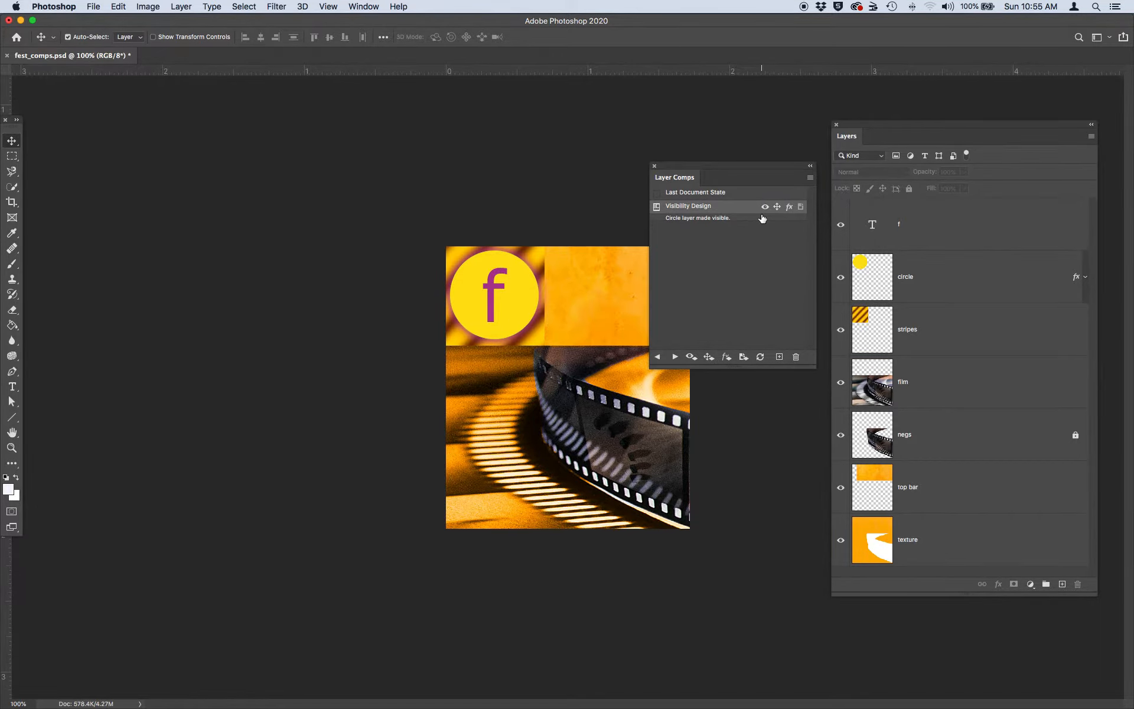
Step: Set the circle layer's opacity to 70%
left_click(938, 293)
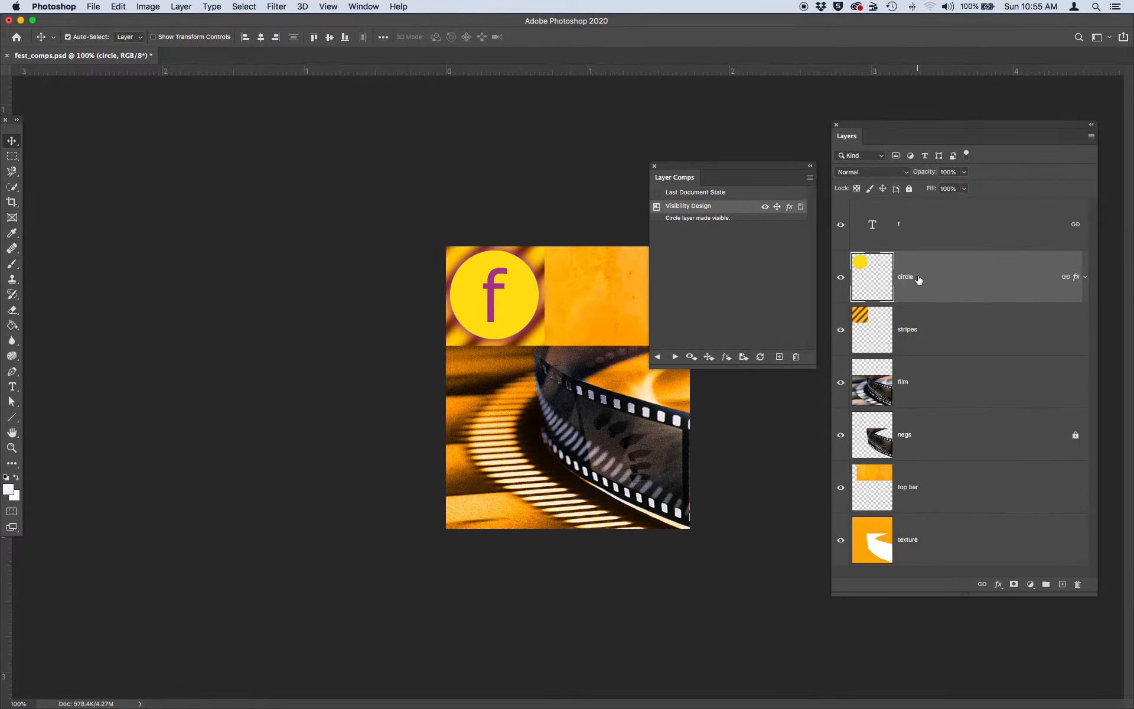
left_click(959, 171)
type("70")
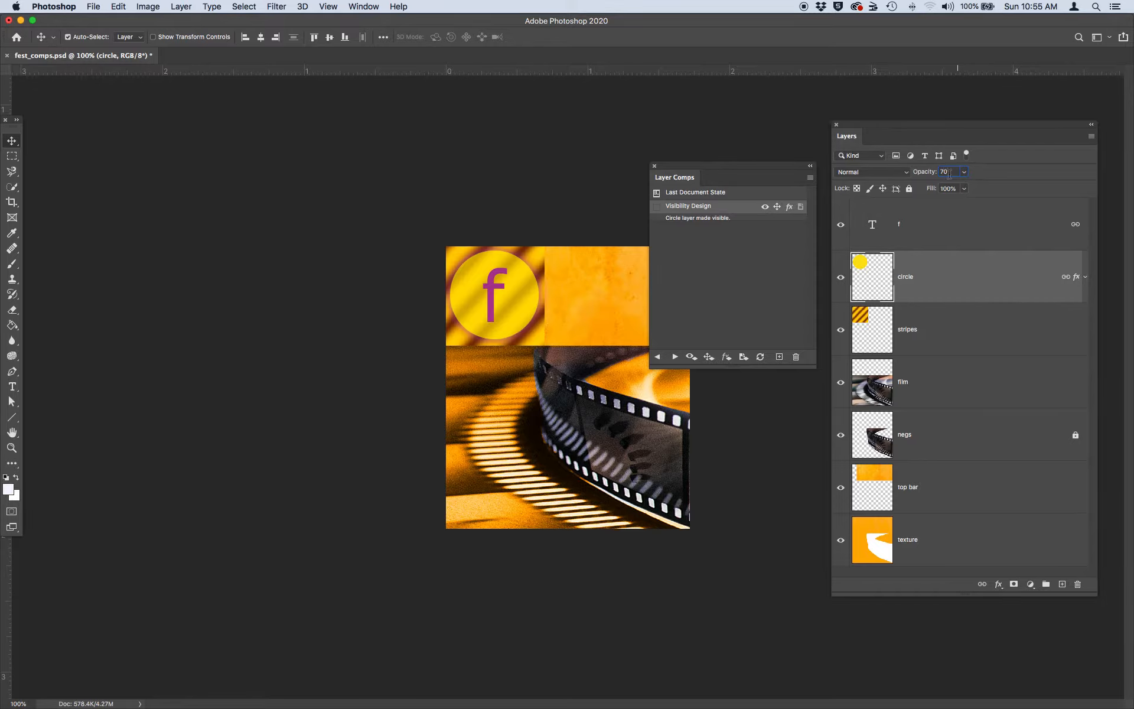
key("Return")
Step: Save the current design as a new layer comp named "Circle 70%", keeping visibility, position and appearance included
left_click(780, 357)
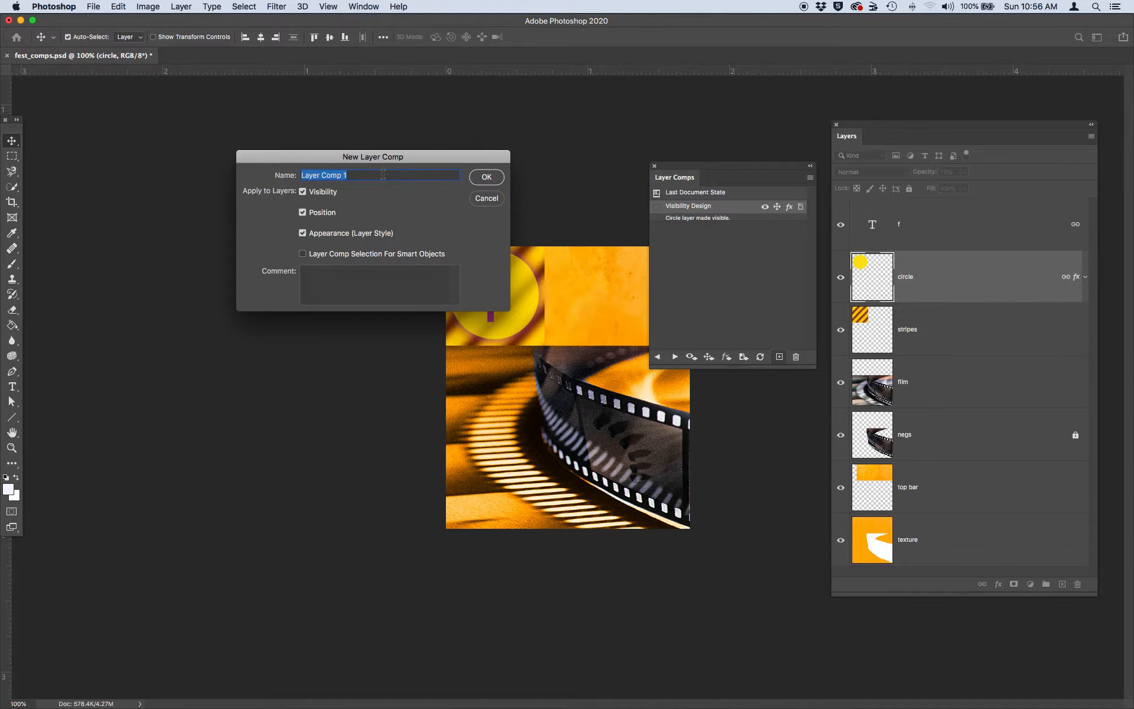
left_click(383, 174)
key("BackSpace")
key("BackSpace")
key("BackSpace")
key("BackSpace")
key("BackSpace")
key("BackSpace")
key("BackSpace")
key("BackSpace")
key("BackSpace")
key("BackSpace")
left_click(486, 177)
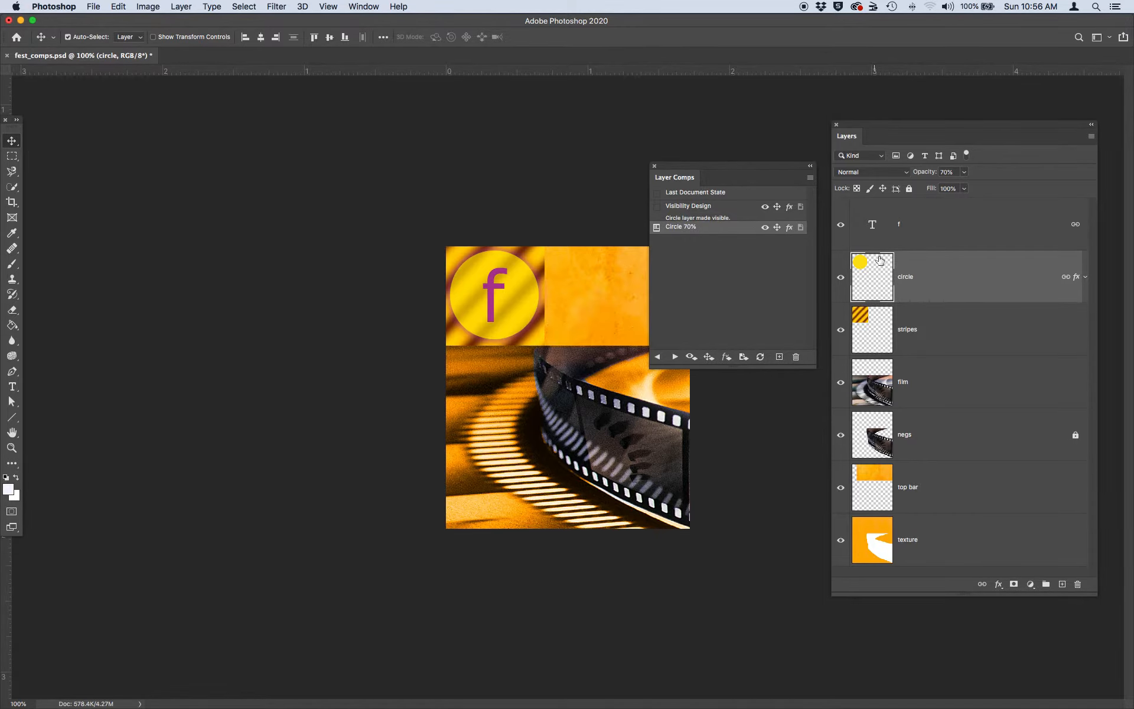
Step: Move the linked circle and letter f onto the filmstrip in the lower-right corner of the image
left_click(940, 229)
left_click(950, 273)
left_click(963, 233)
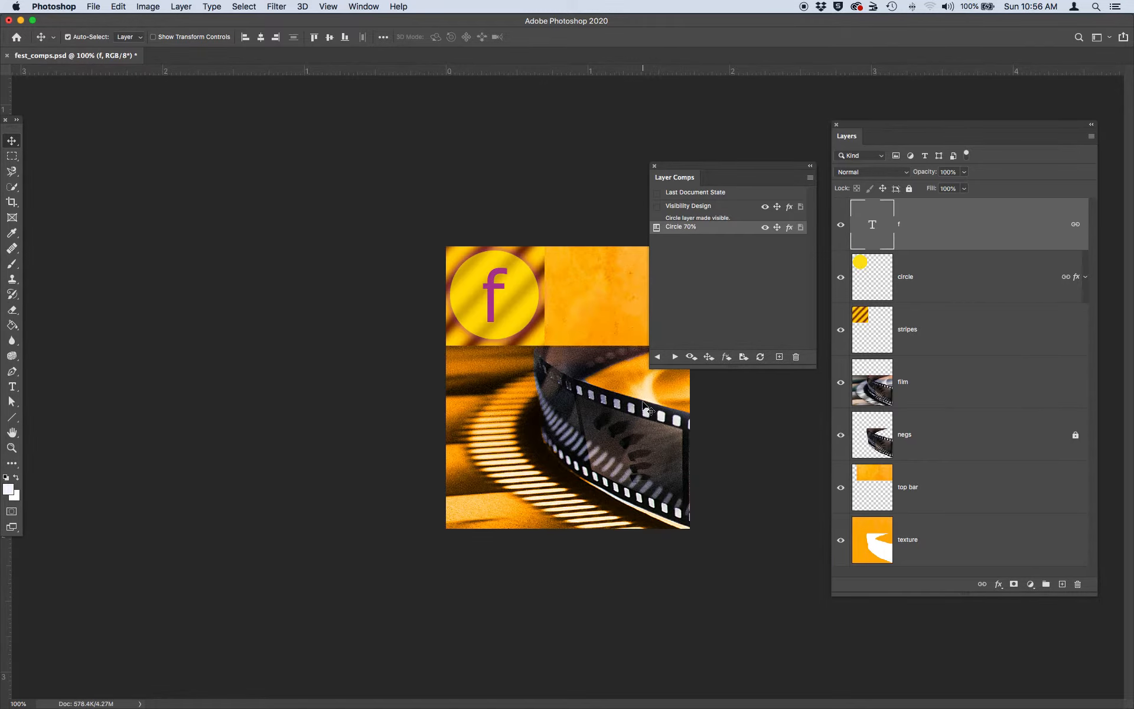
left_click(517, 335)
left_click_drag(517, 335, 650, 506)
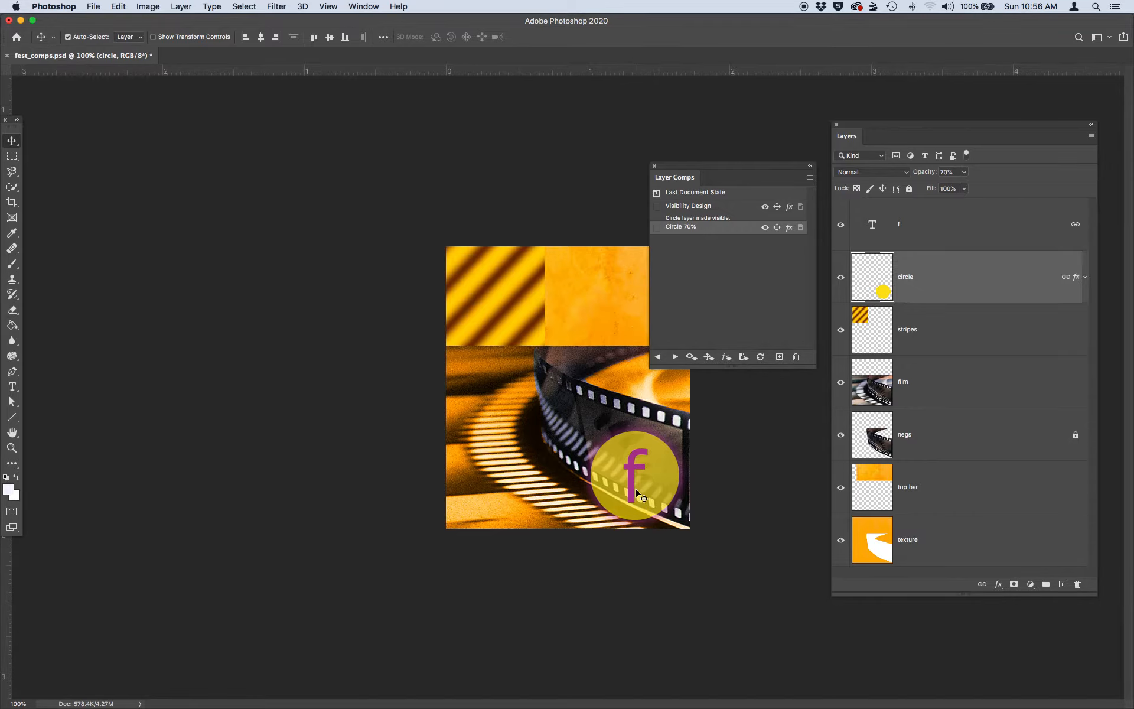
Step: Save the moved arrangement as a new layer comp named "Position Design"
left_click(780, 358)
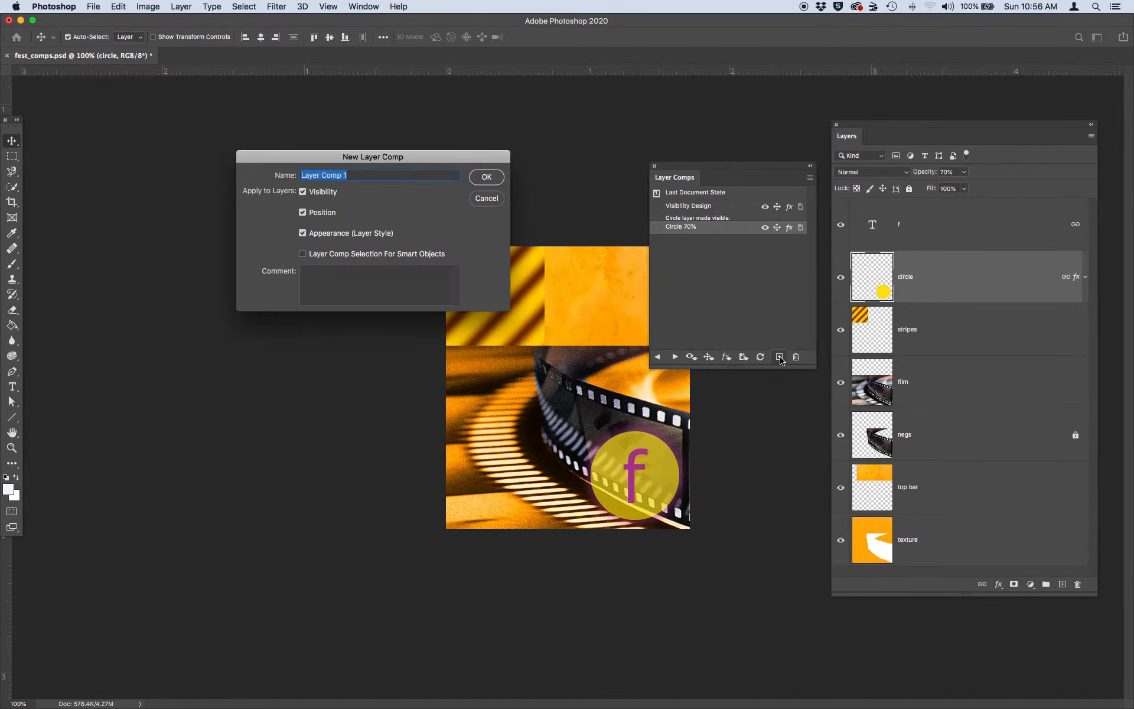
type("Pop")
key("BackSpace")
key("BackSpace")
type("osition Design")
key("Return")
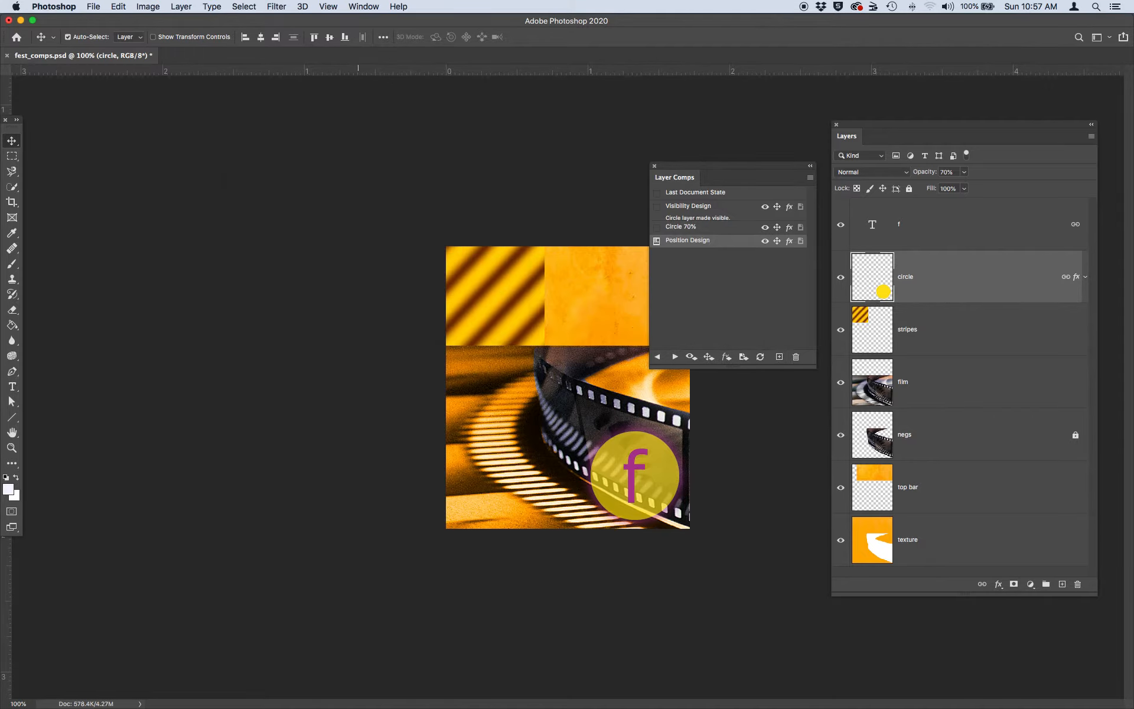
Step: Compare the designs by applying the Circle 70%, Visibility Design and Position Design comps in turn, ending on Position Design, and deselect all layers
left_click(657, 228)
left_click(656, 207)
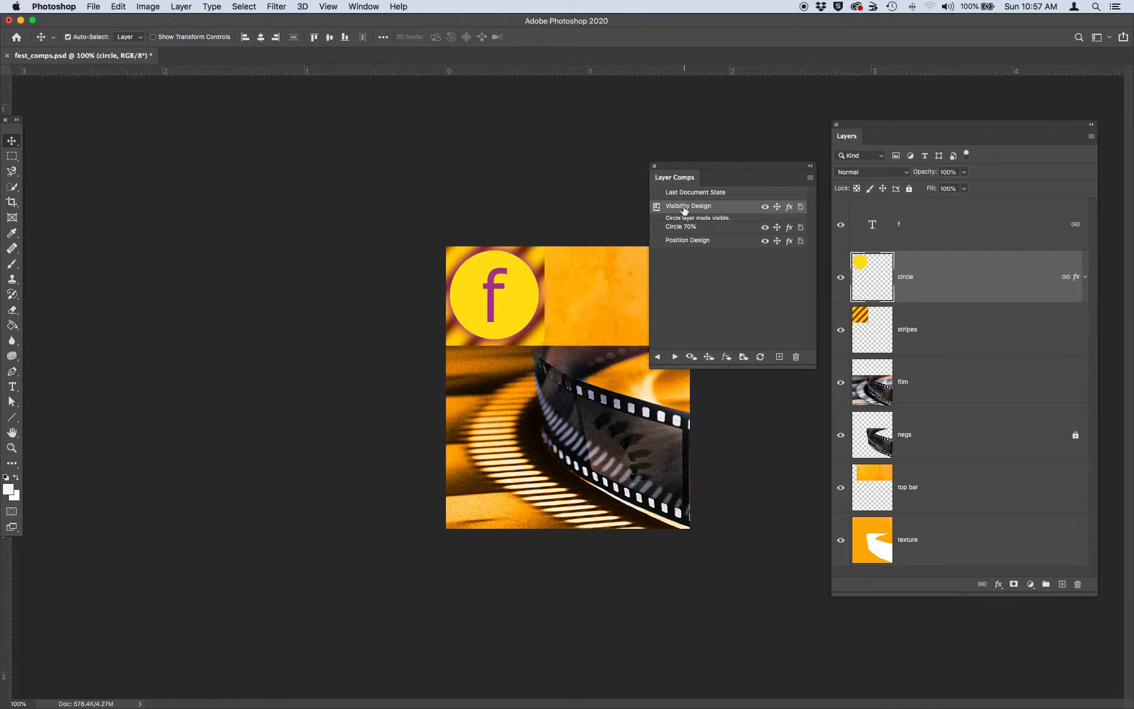
left_click(657, 229)
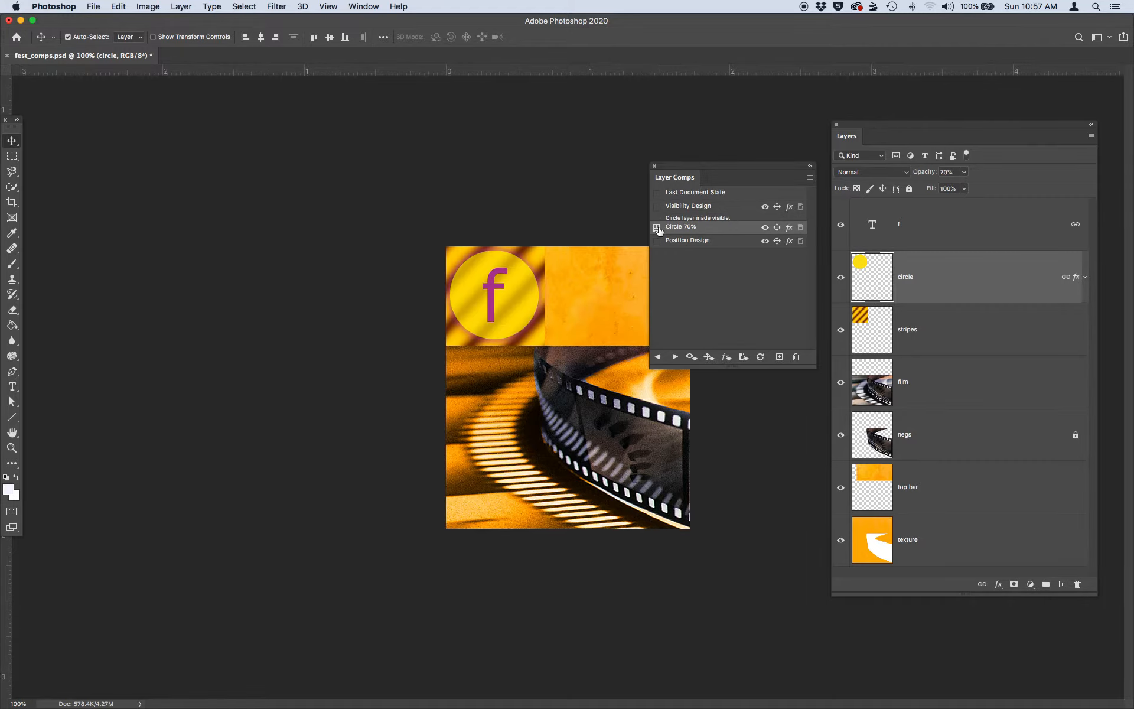
left_click(658, 242)
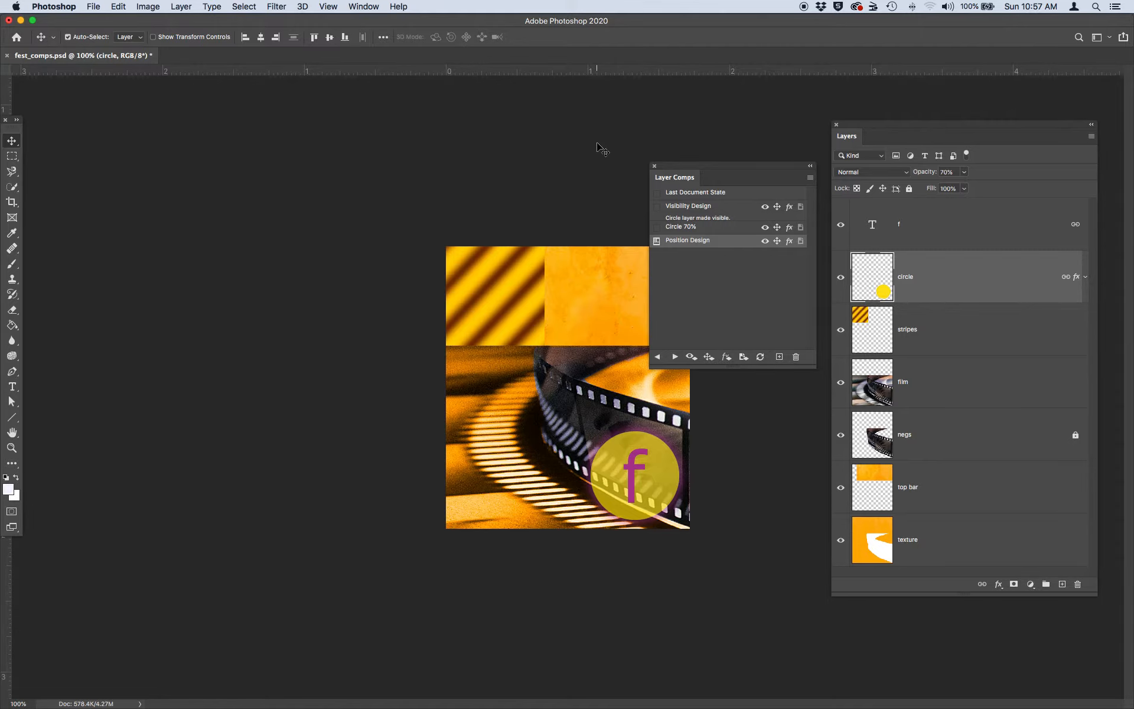
left_click(385, 159)
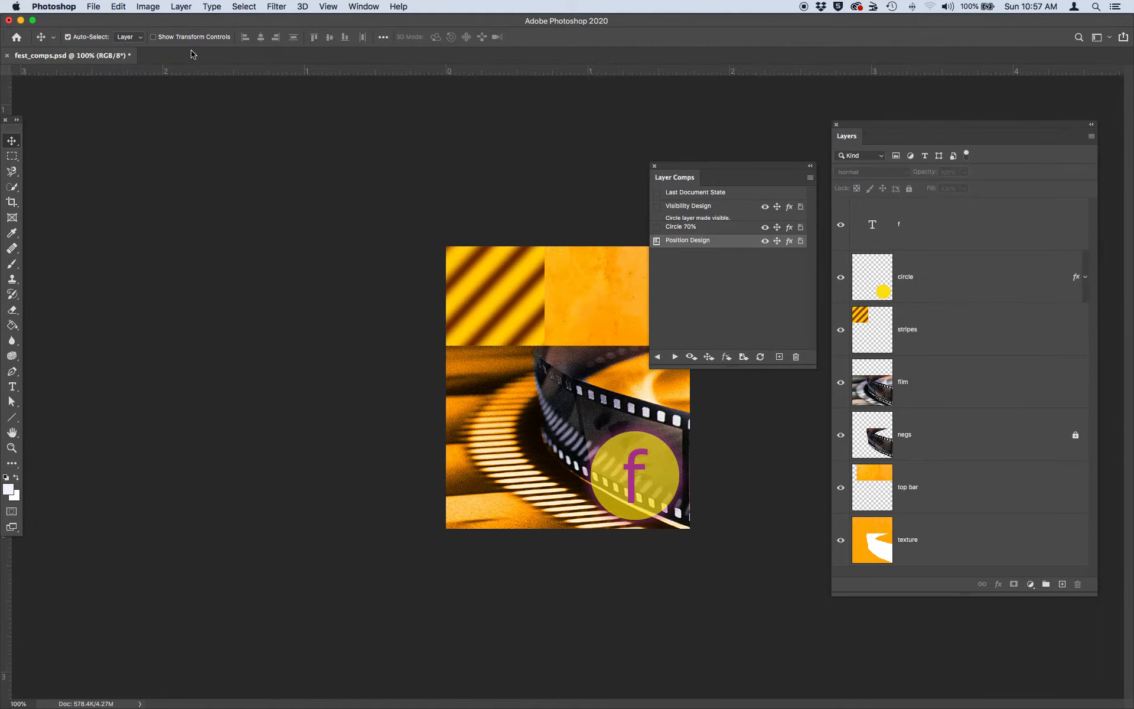
Step: Save the document on the computer in FilmFest_layers2020 as a Photoshop file, adding the author's last and first name before fest_comps
left_click(94, 6)
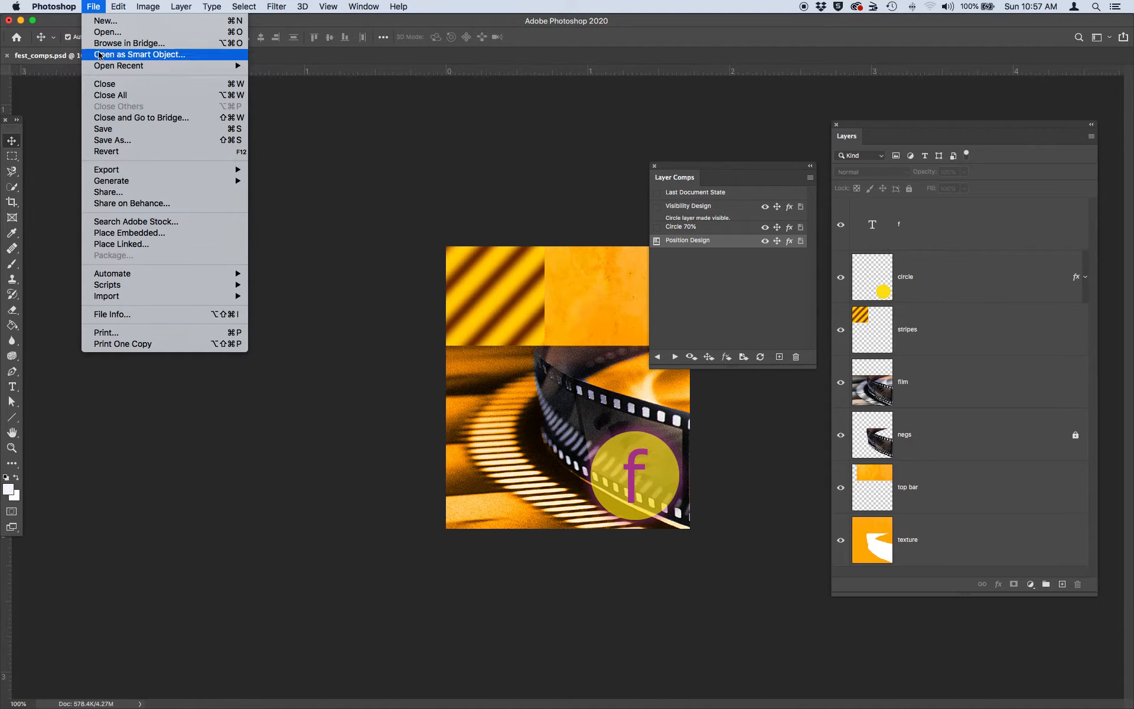
left_click(114, 141)
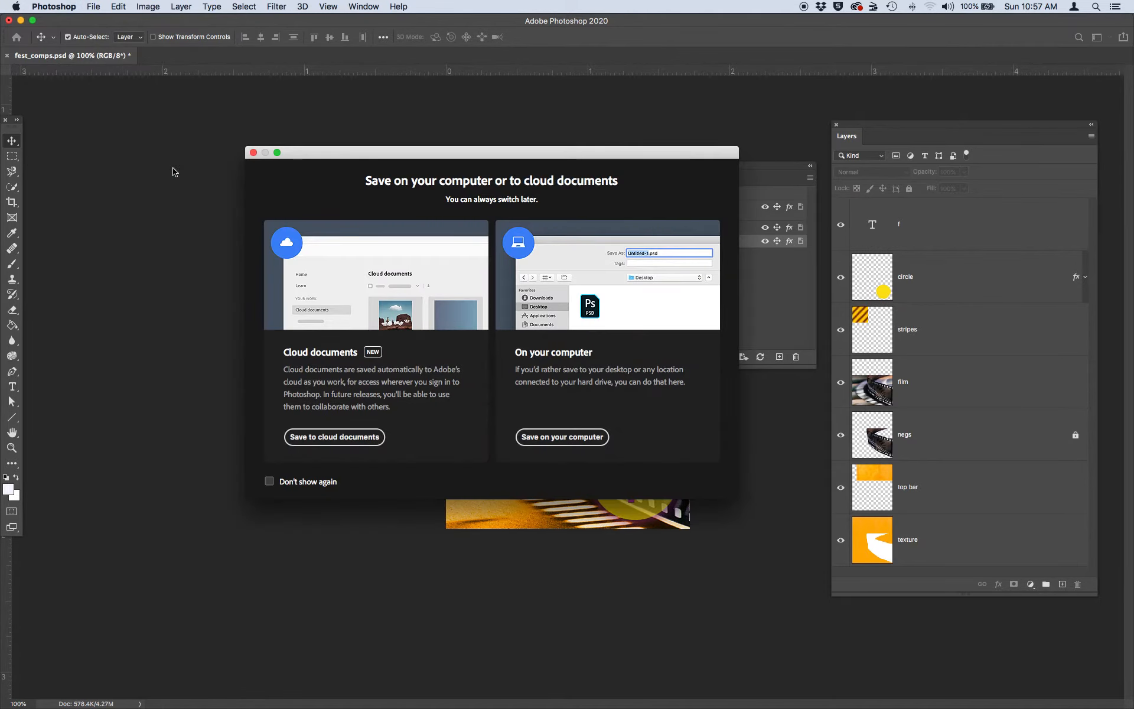
left_click(565, 439)
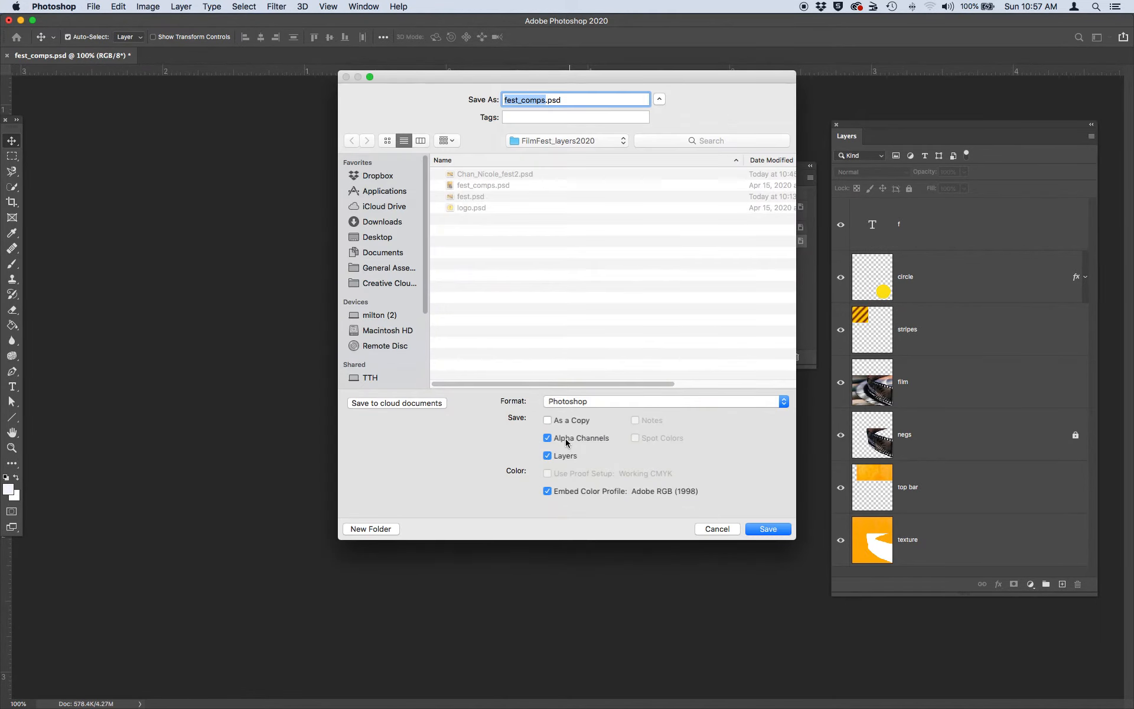
left_click(506, 100)
type("chan_nicole_")
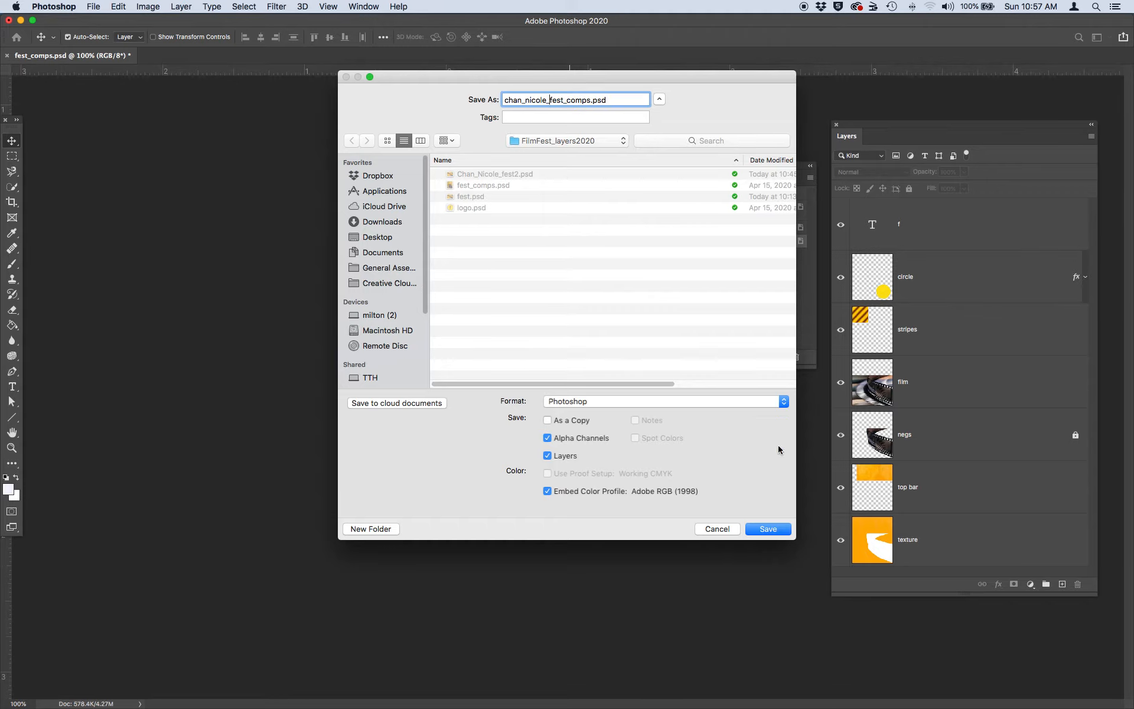
left_click(779, 532)
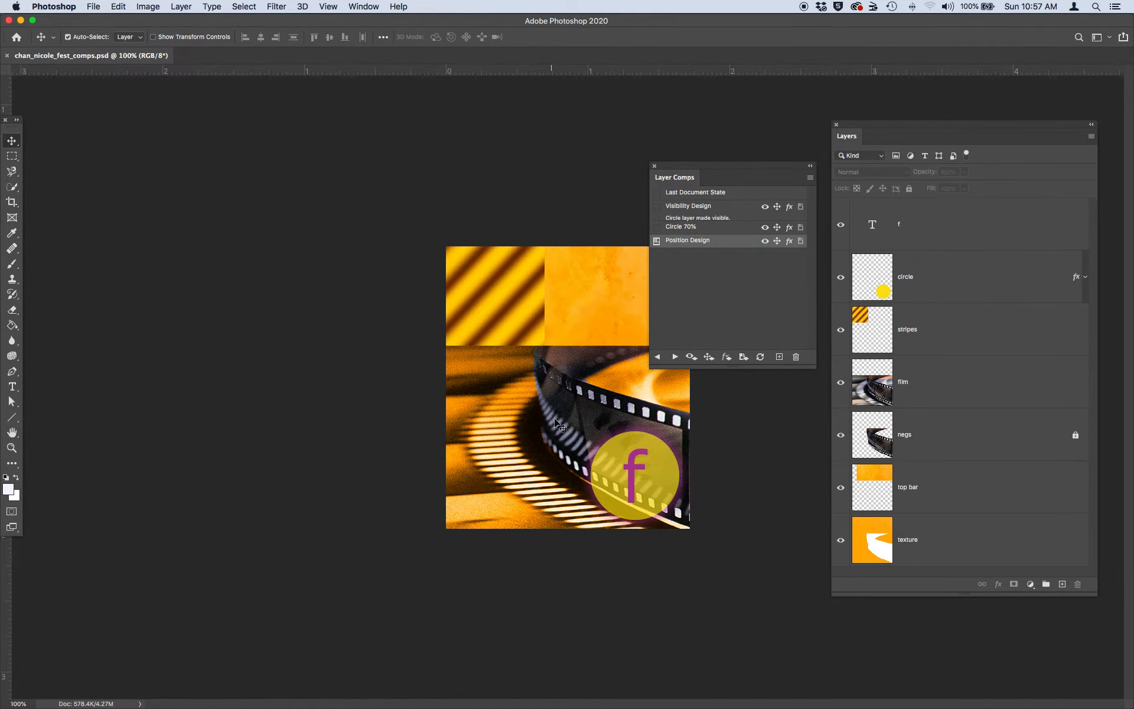
Step: Start exporting the layer comps to files and choose the FilmFest_layers2020 folder as the destination
left_click(95, 6)
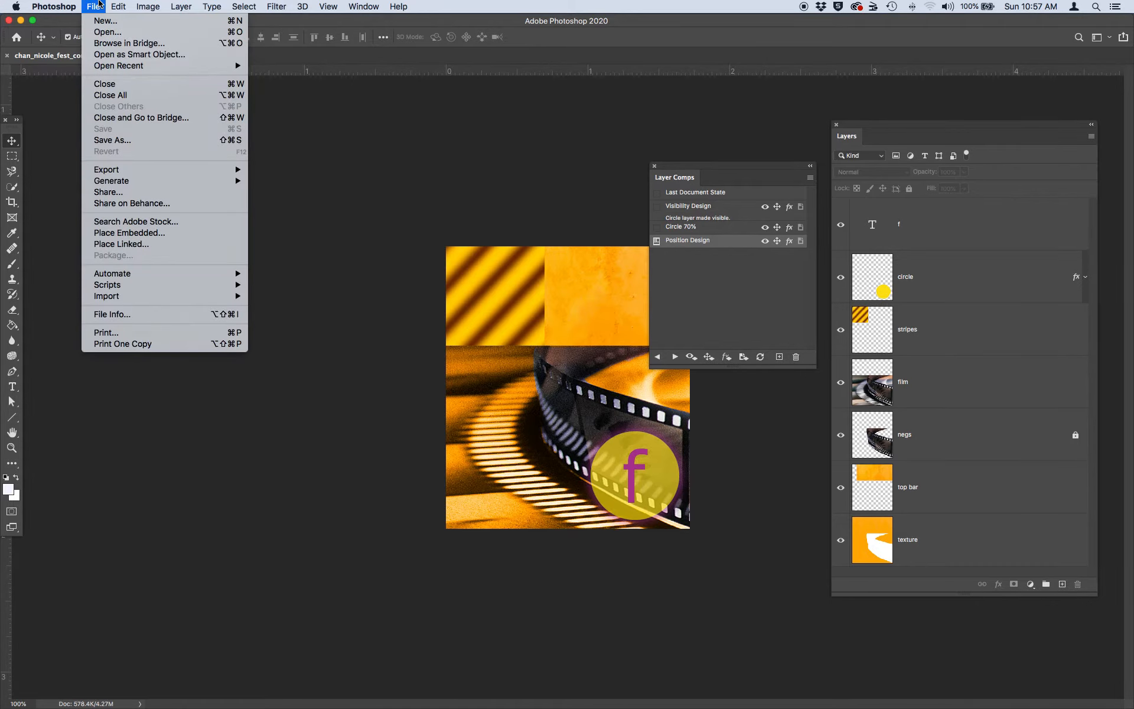
mouse_move(127, 170)
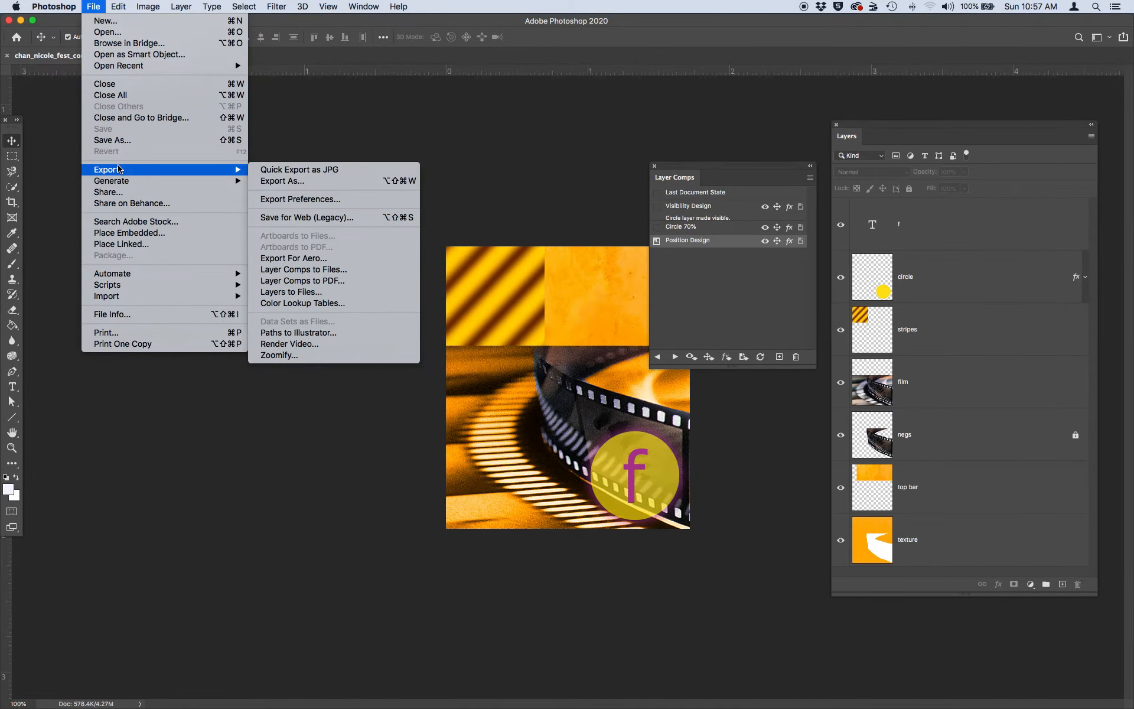
left_click(326, 272)
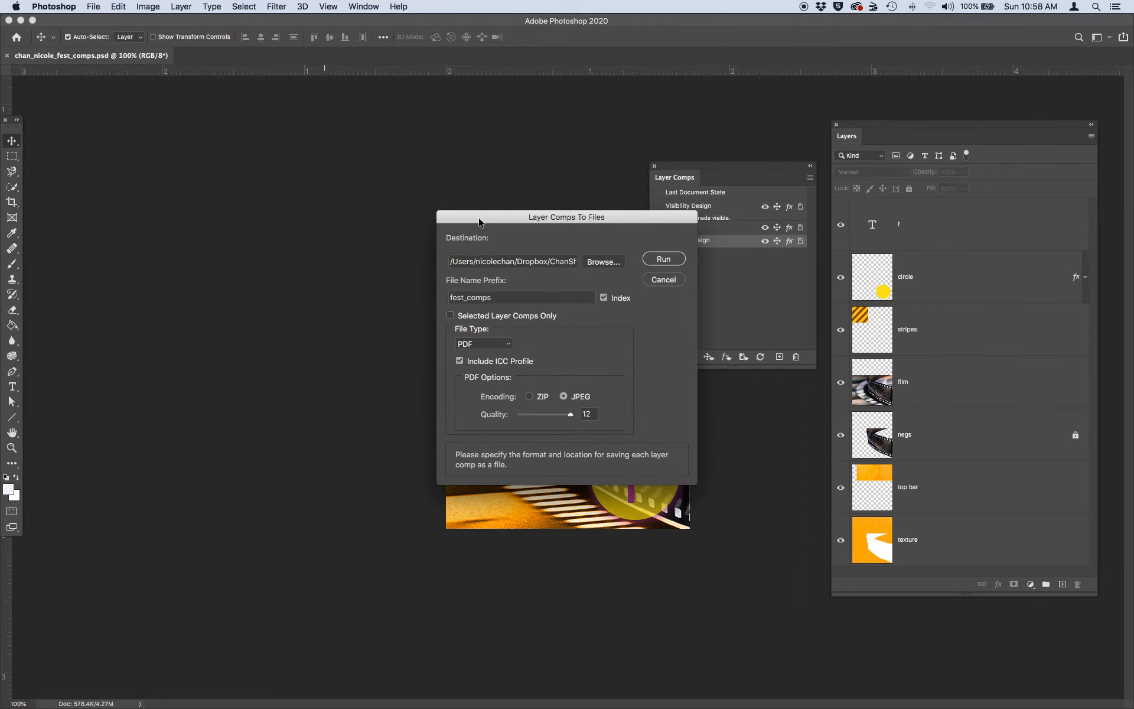
left_click_drag(480, 218, 368, 179)
left_click(492, 220)
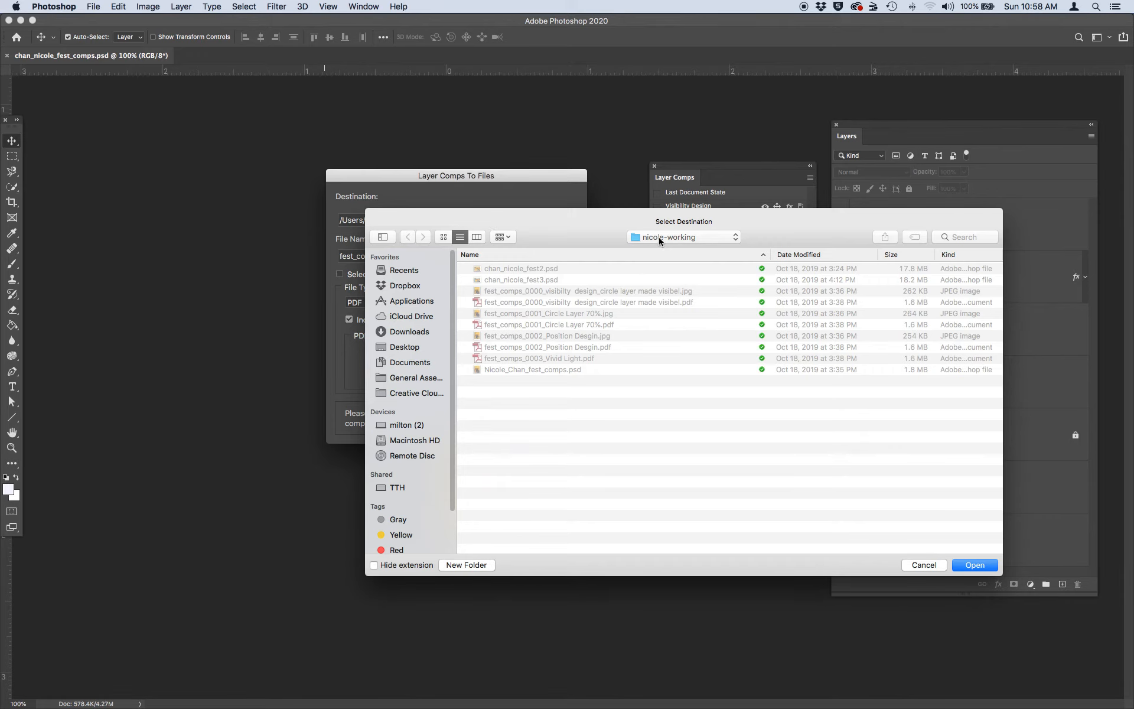
left_click(659, 238)
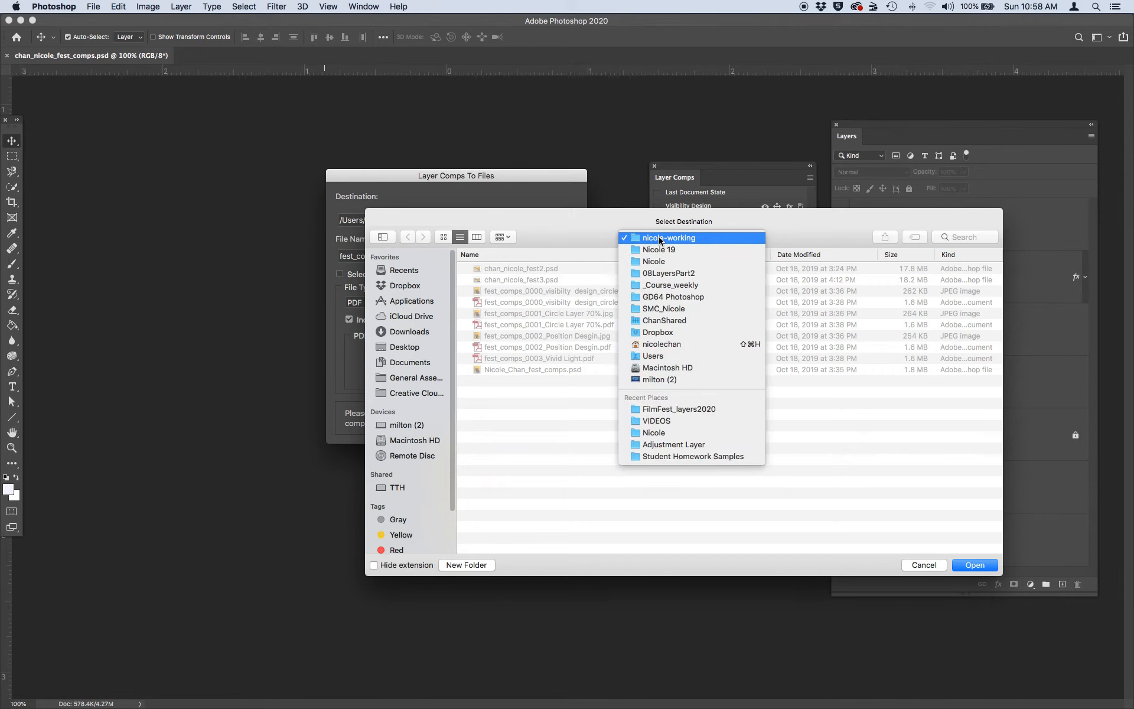
left_click(667, 409)
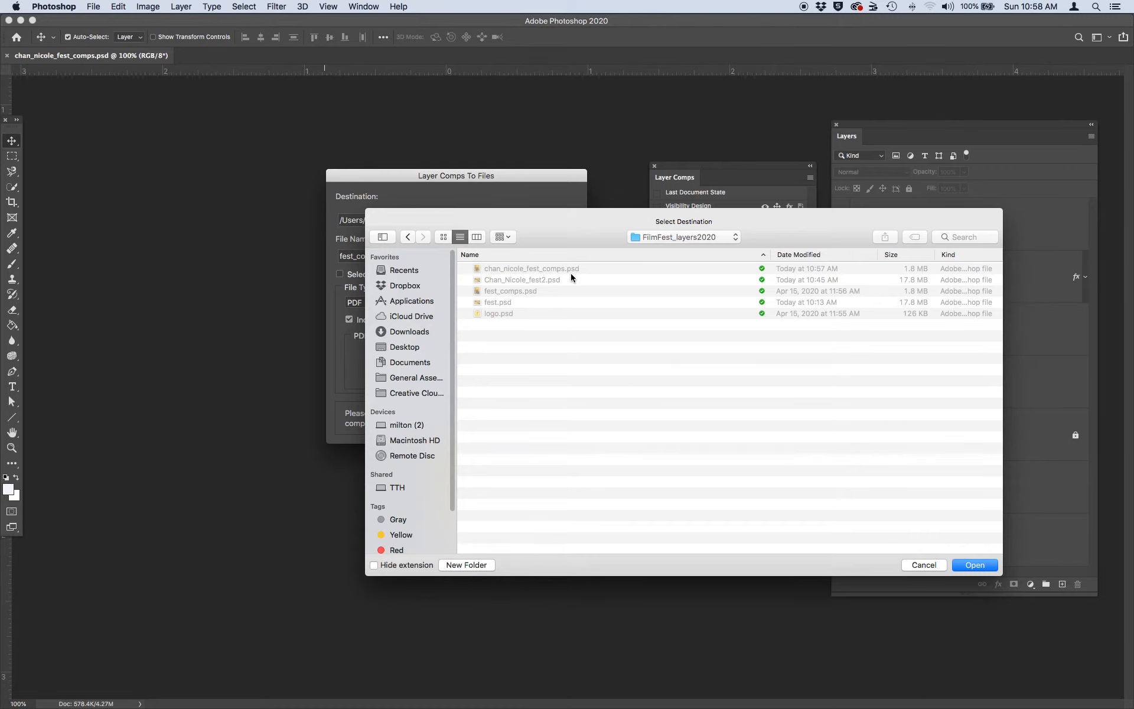
left_click(974, 565)
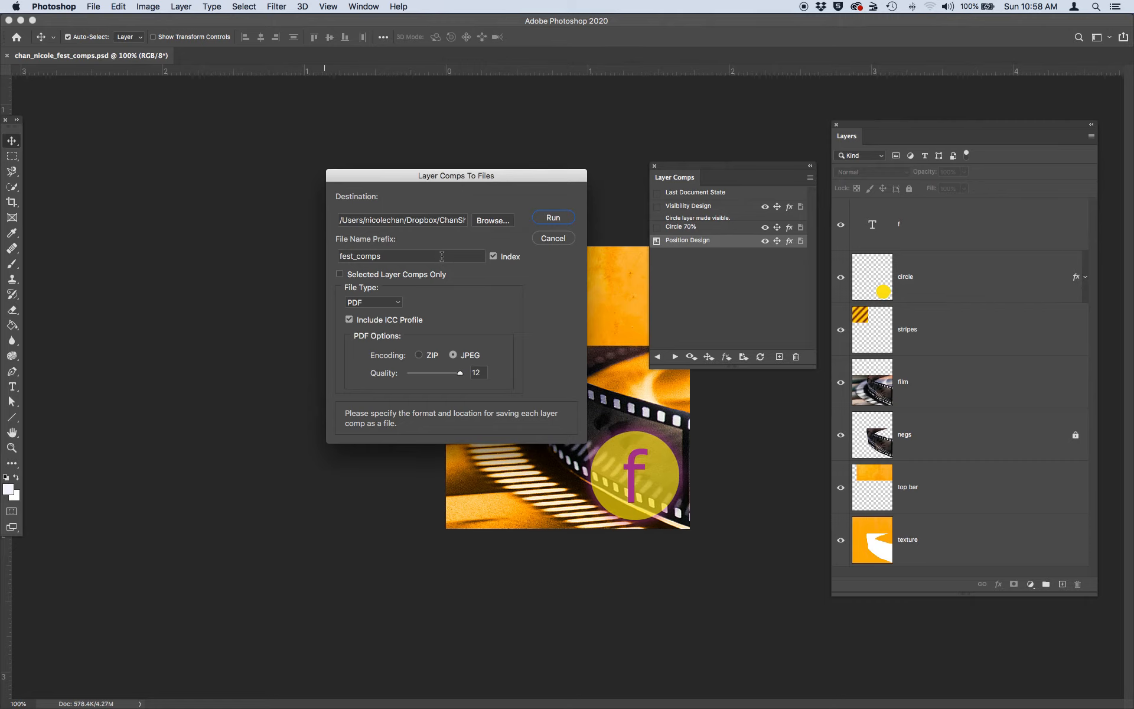
Step: Set the file type of the layer comp export to JPEG and run the export
left_click(380, 303)
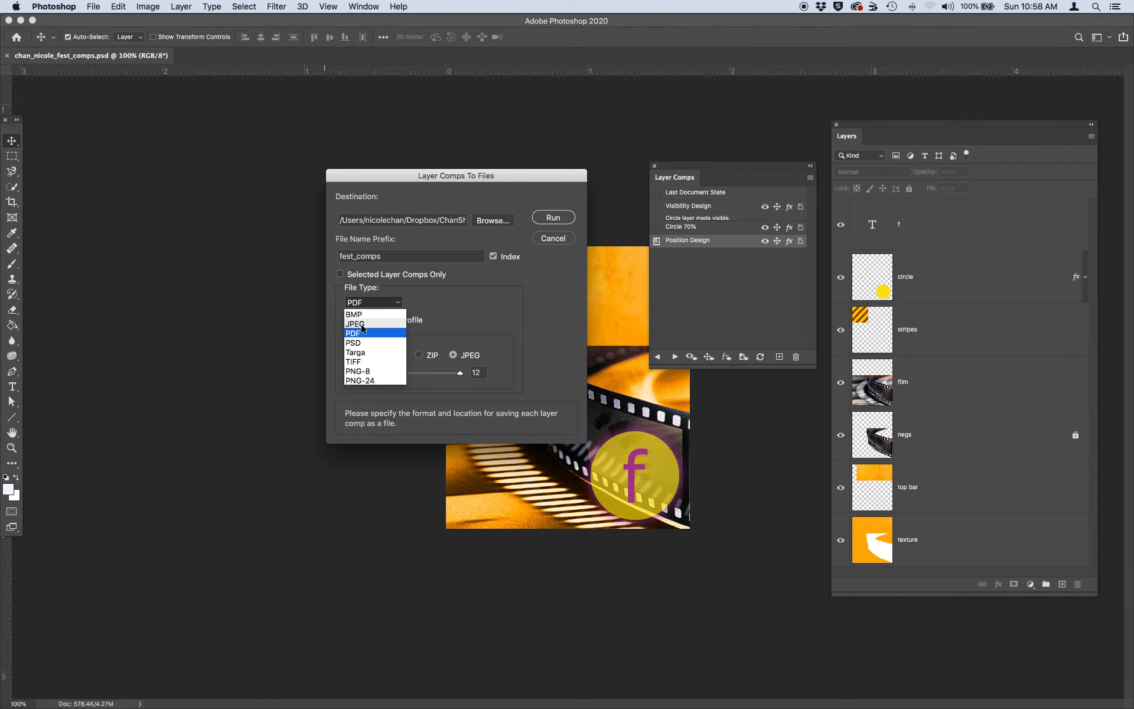
left_click(364, 324)
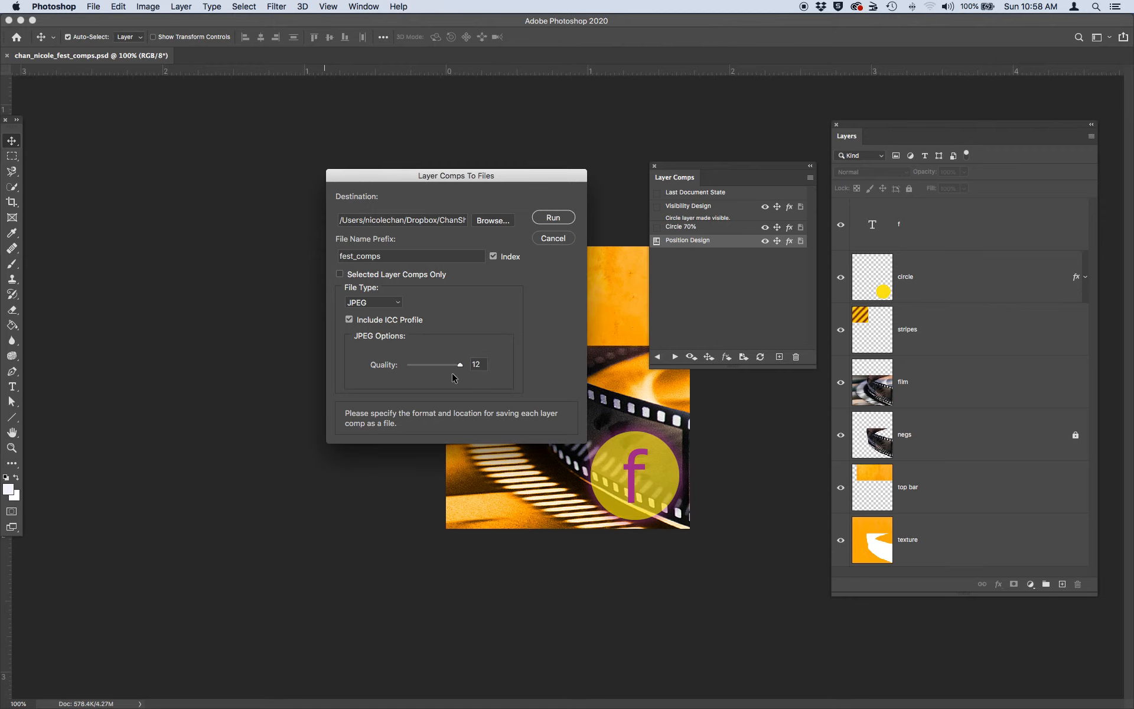
left_click(554, 217)
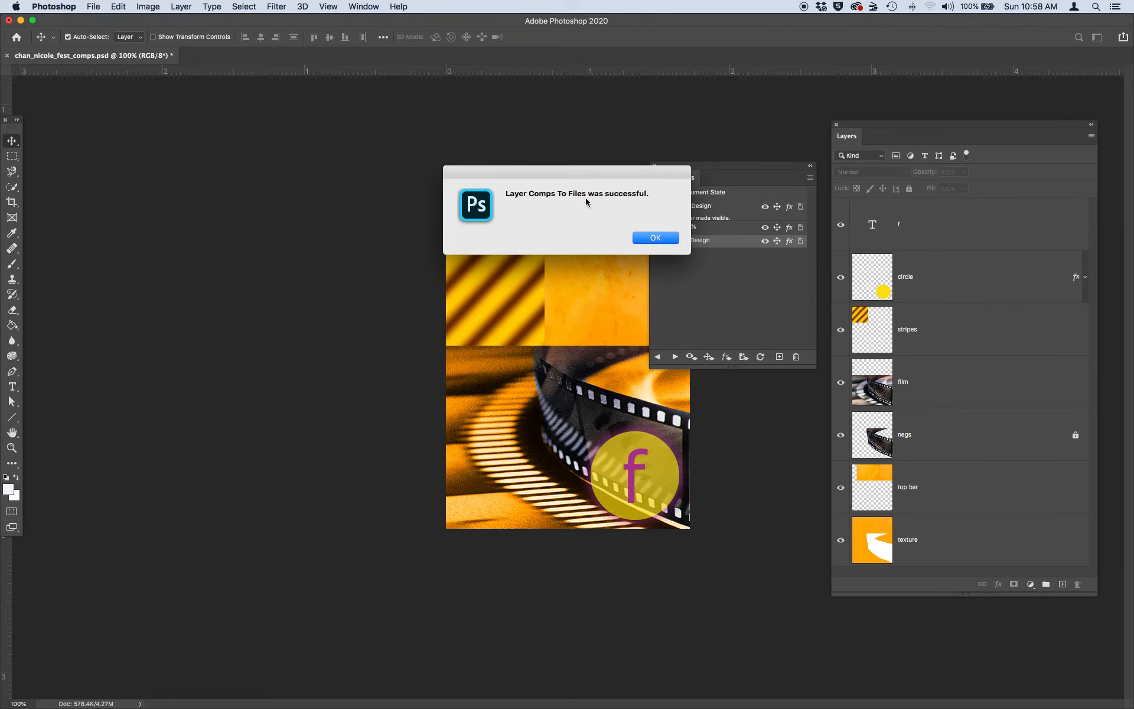
left_click(654, 238)
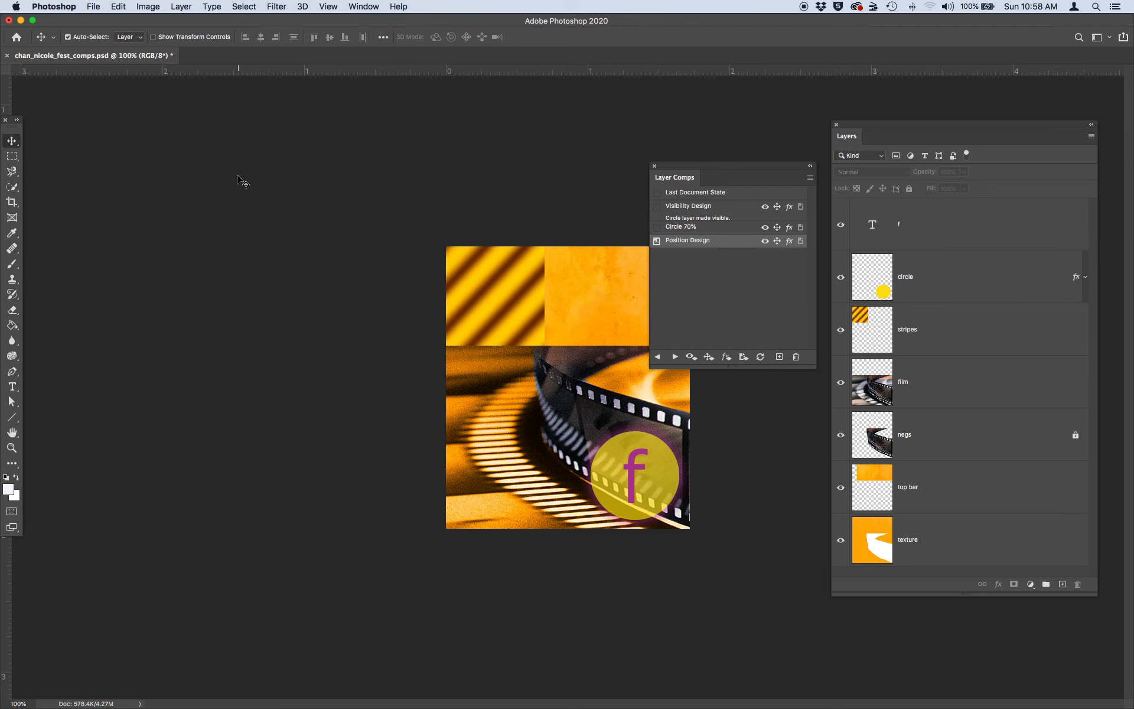
Step: Preview the exported Visibility Design, Circle 70% and Position Design JPEGs without opening them, and move the Layer Comps panel off the artwork
left_click(93, 6)
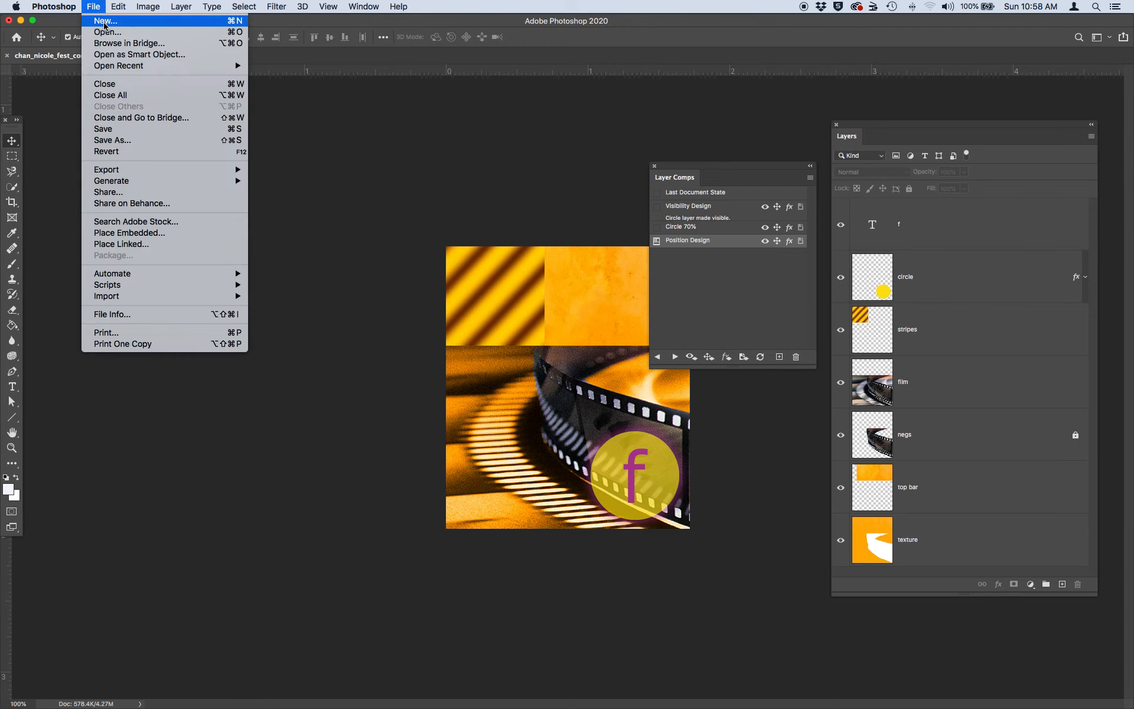
left_click(111, 31)
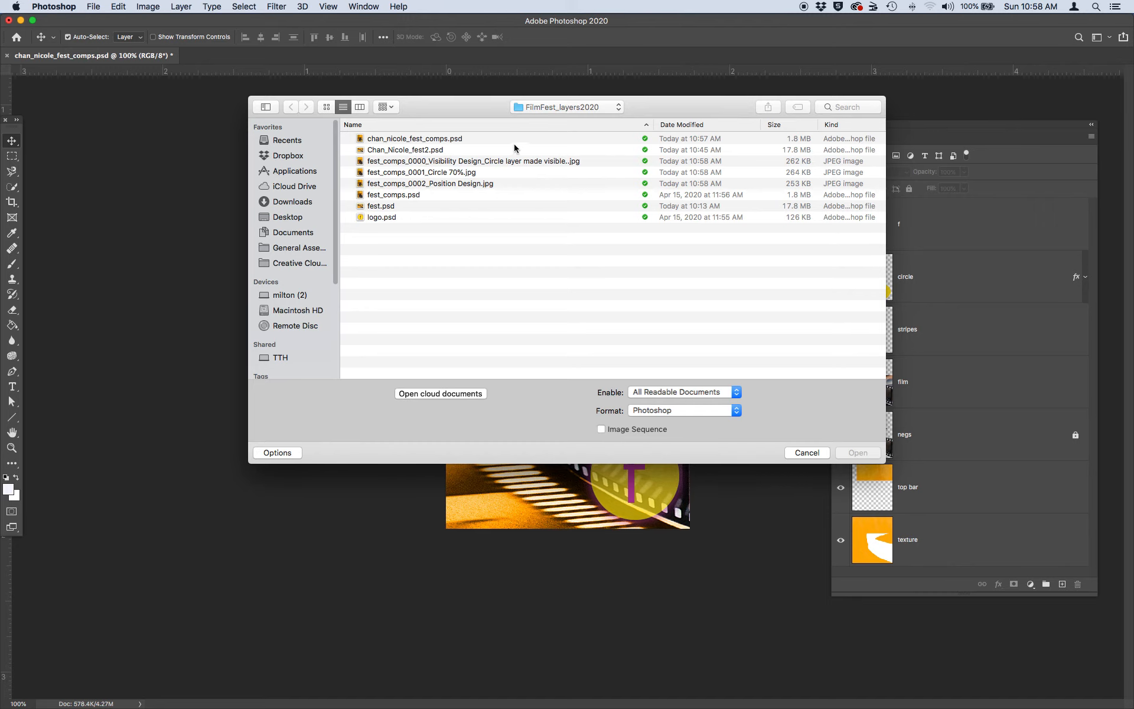
left_click(425, 162)
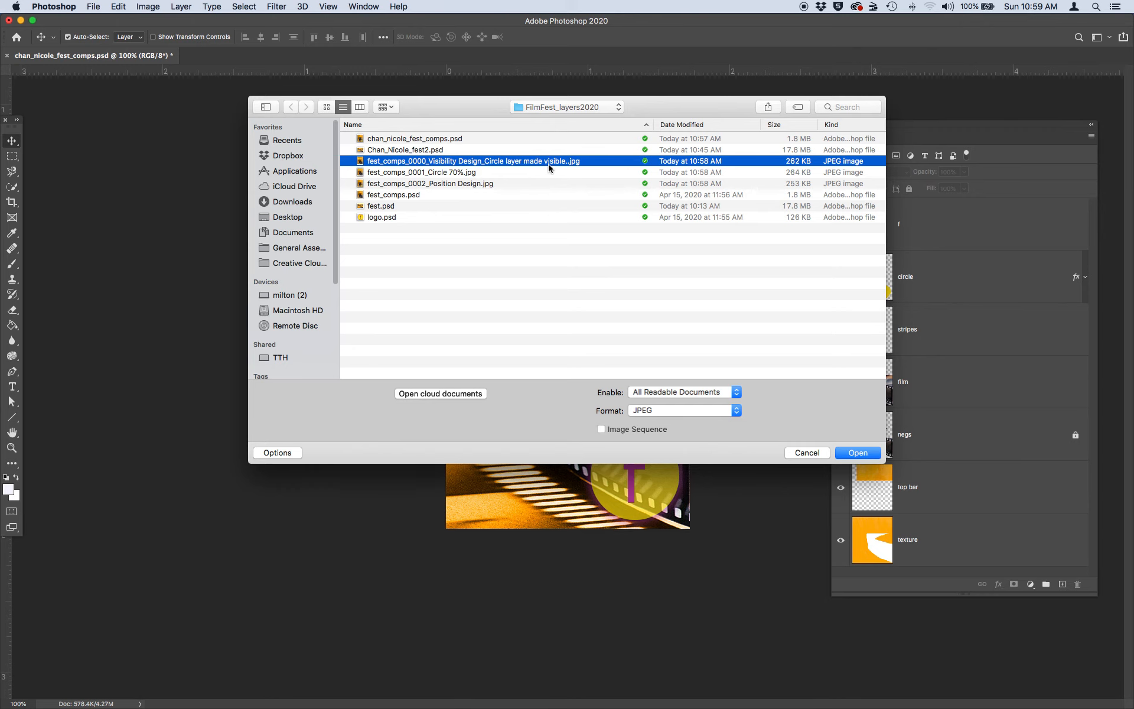
key("space")
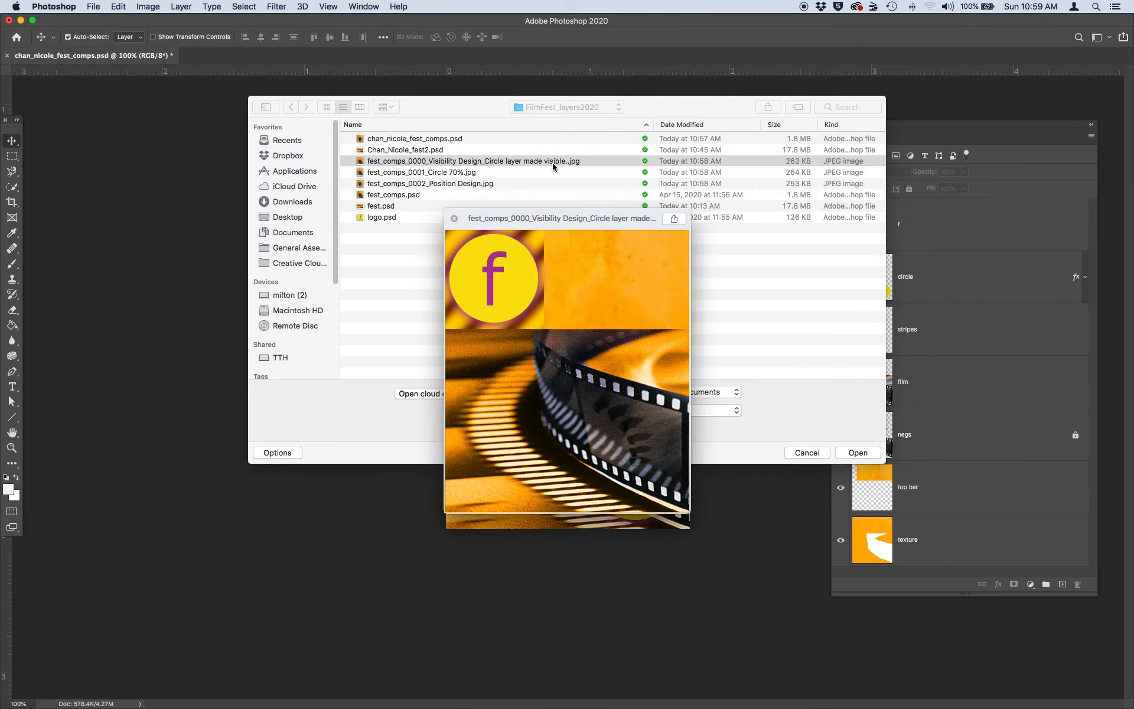
key("space")
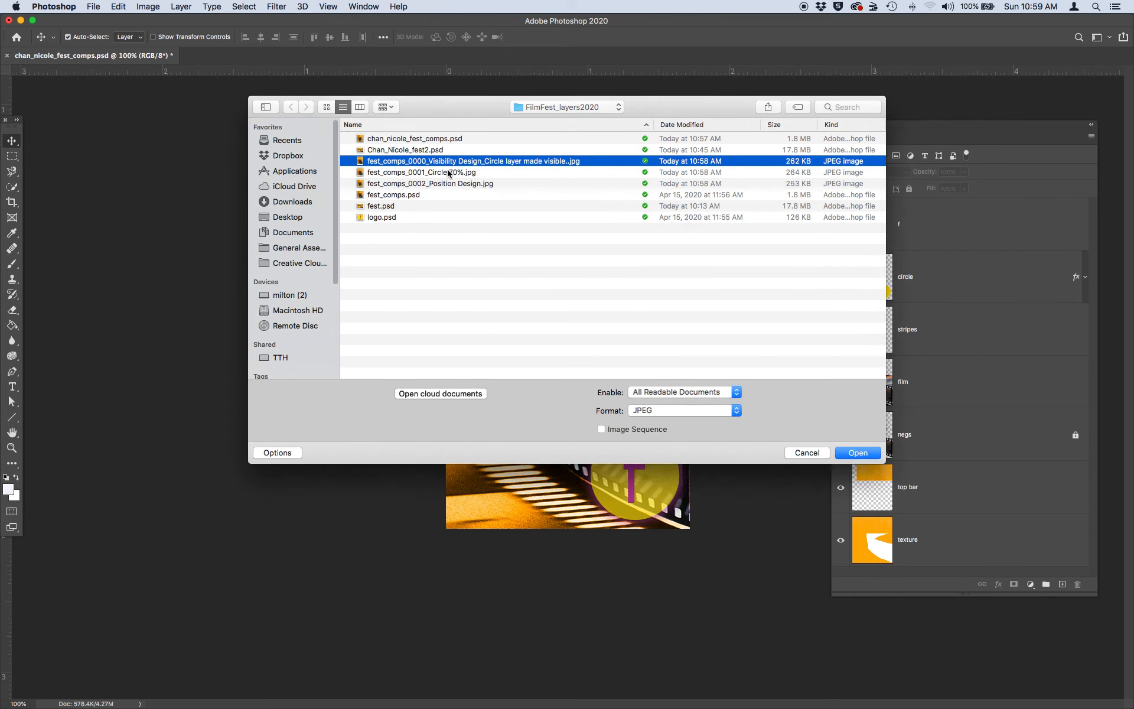
left_click(433, 173)
key("space")
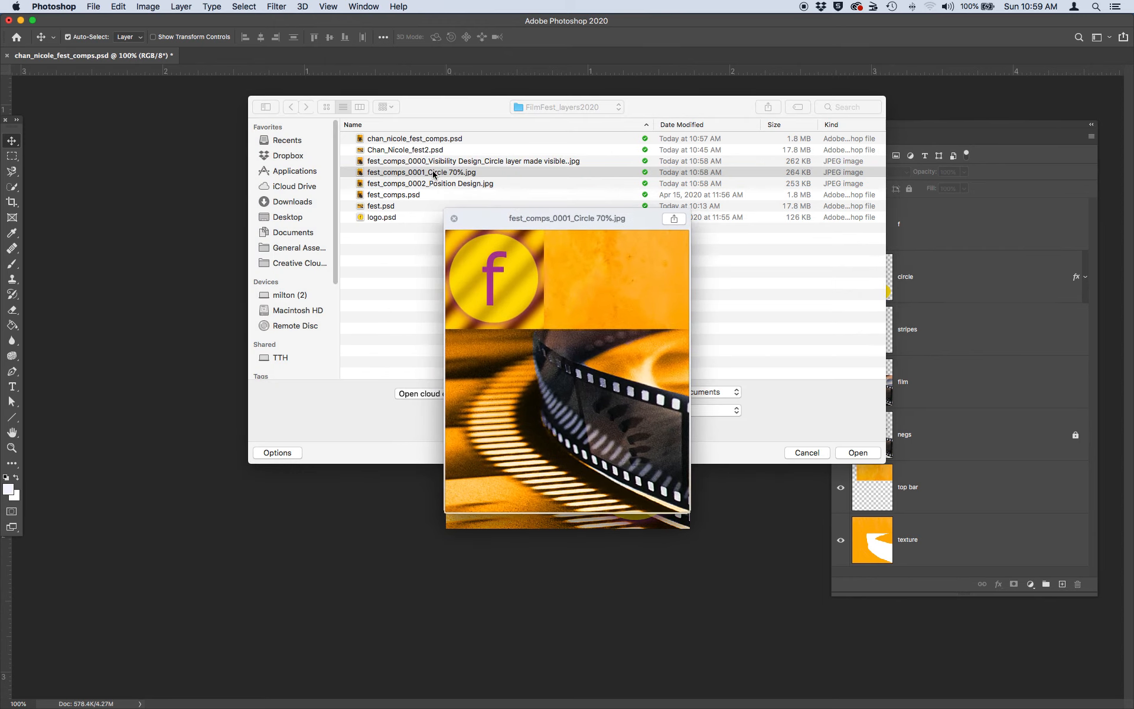
key("space")
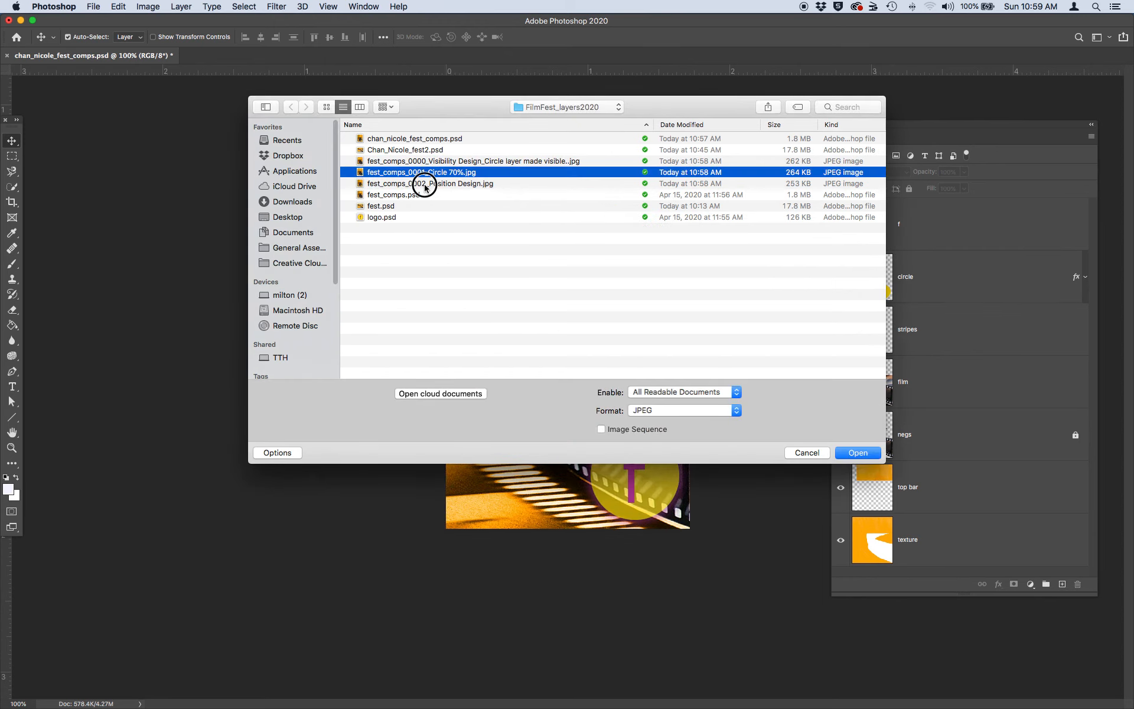
left_click(424, 184)
key("space")
key("space")
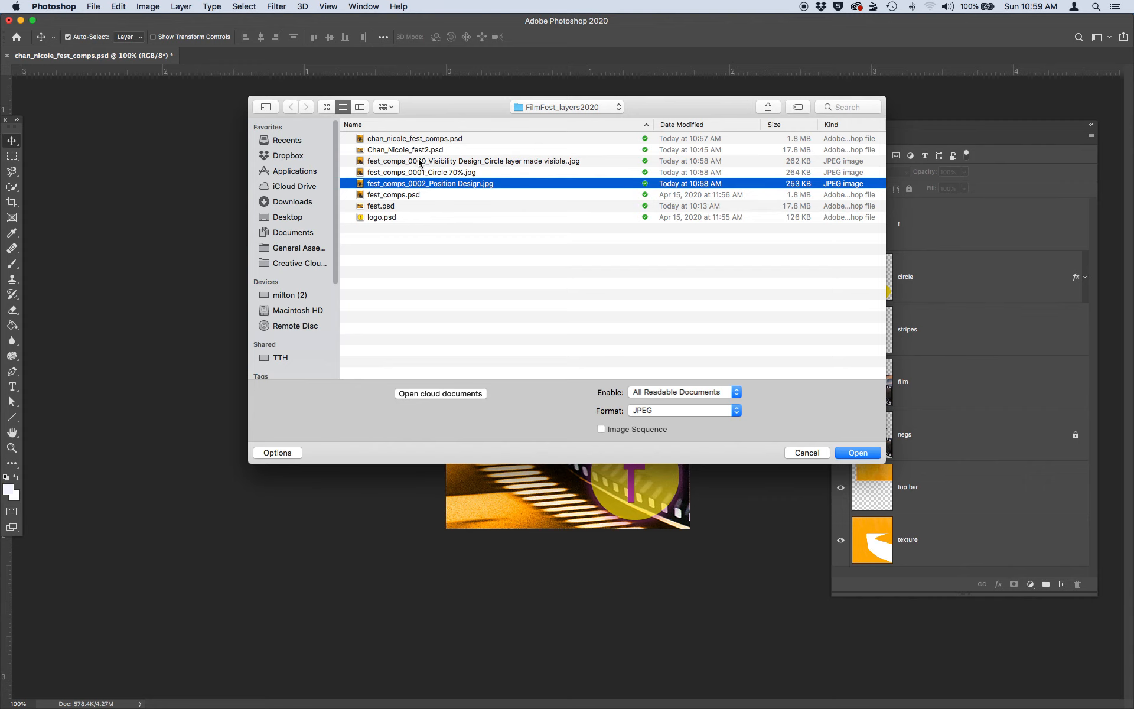
left_click(807, 452)
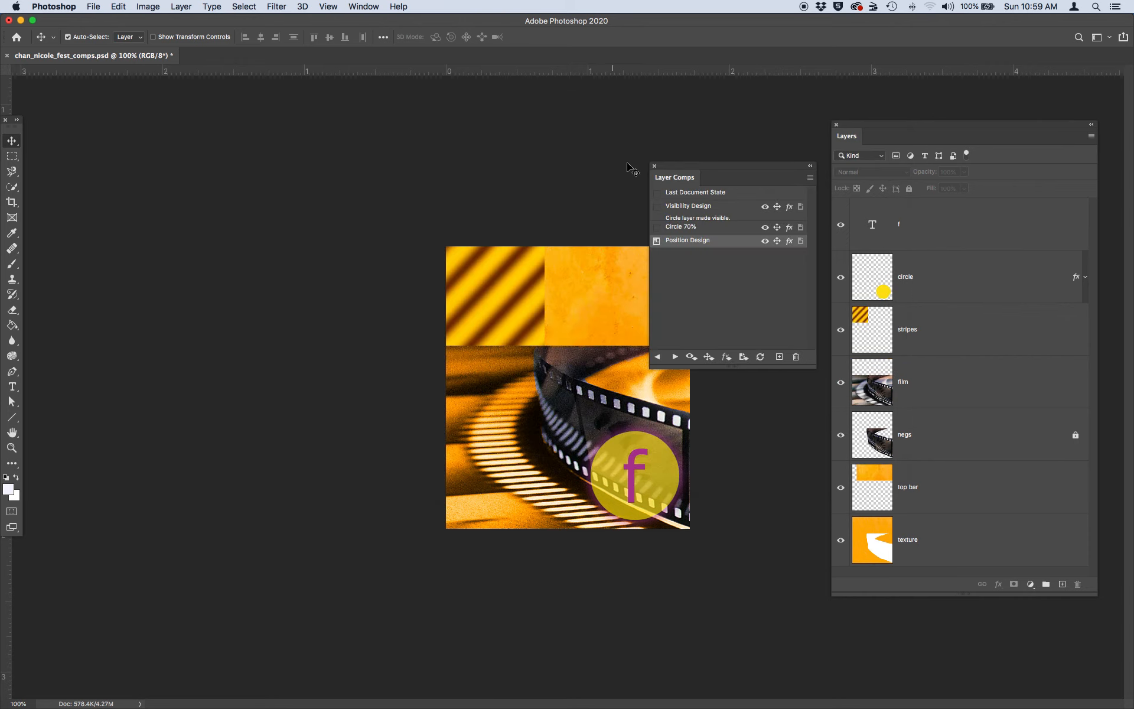
left_click_drag(668, 170, 719, 175)
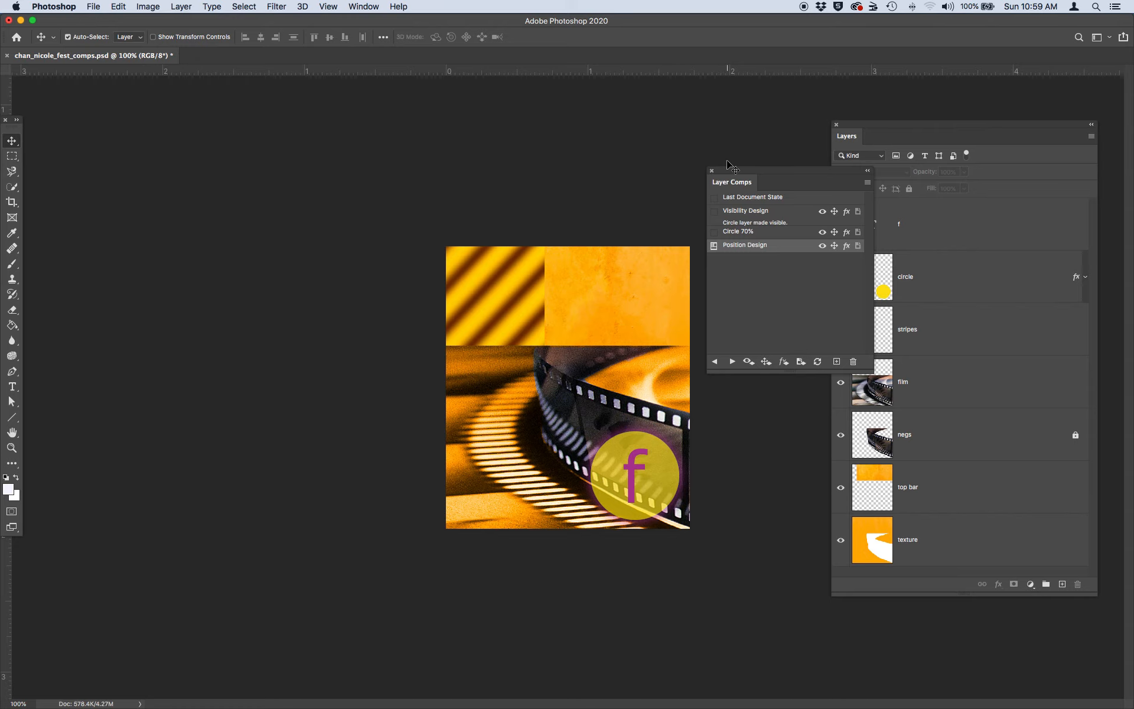